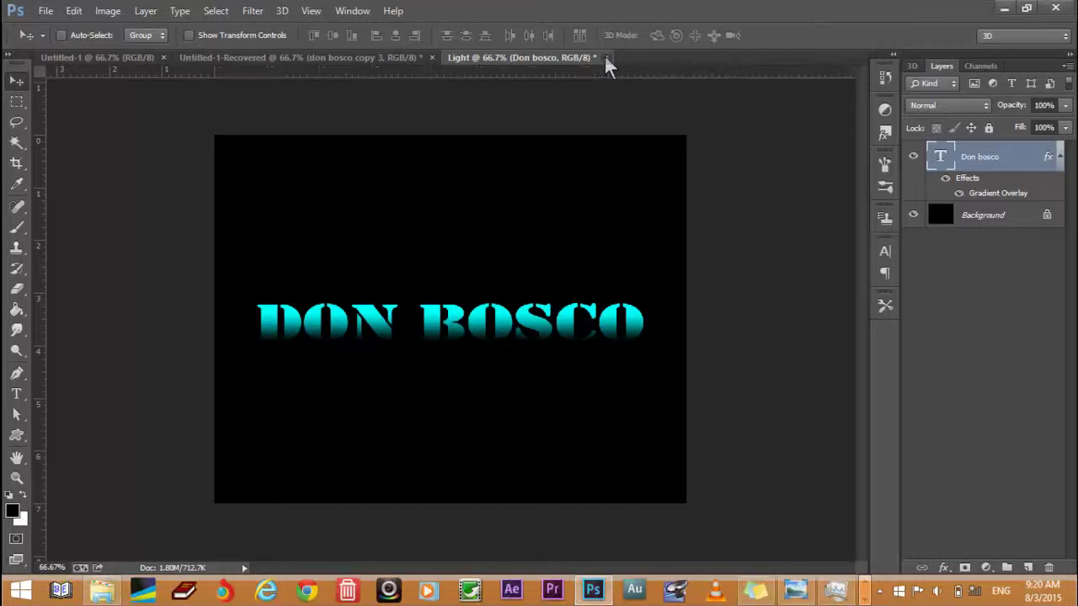
# Close the Light document without saving, leaving the recovered DON BOSCO file showing
pyautogui.click(542, 234)
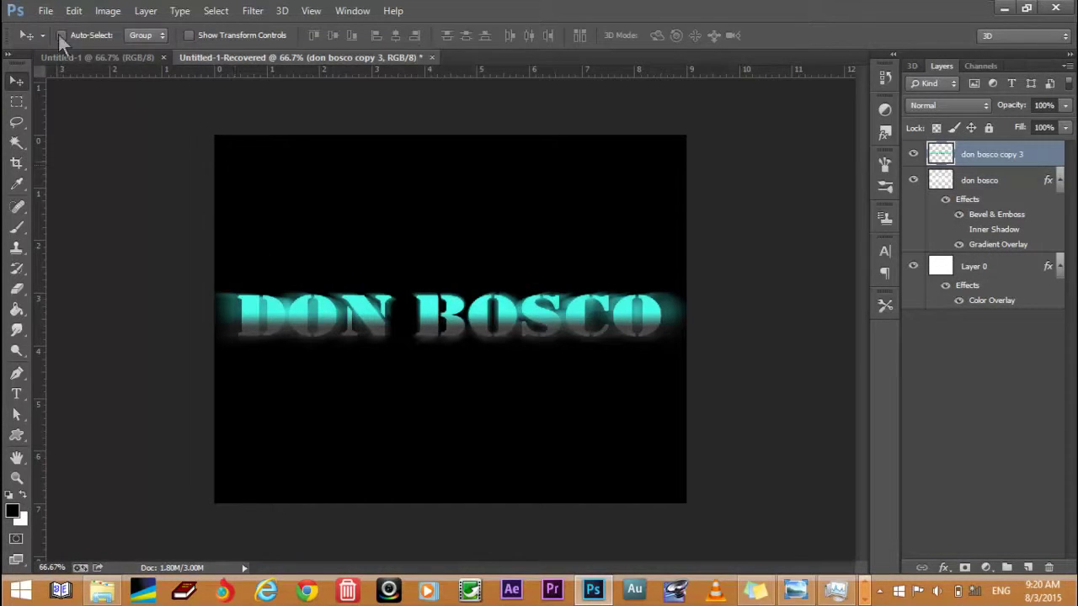
pyautogui.click(46, 11)
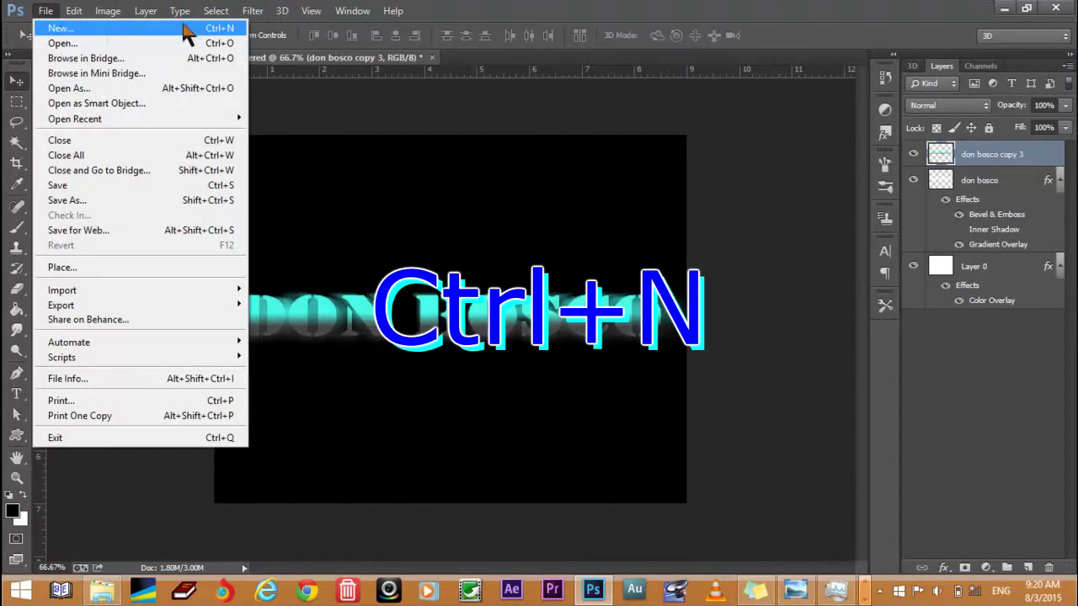
# Create a new white 900 × 700 px, 100 ppi RGB document named Light
pyautogui.click(219, 30)
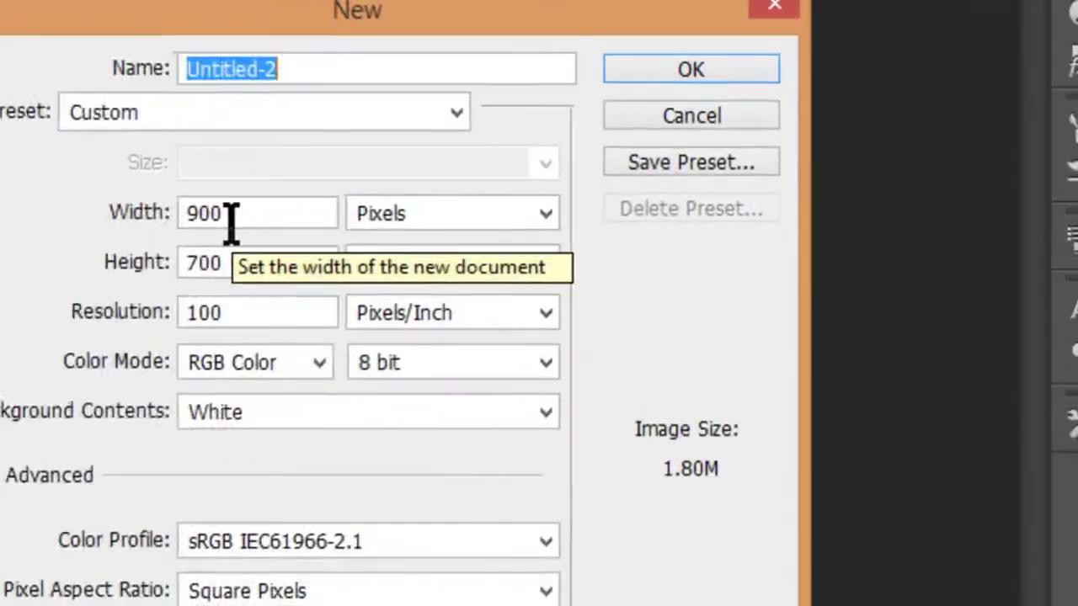
pyautogui.write('Light')
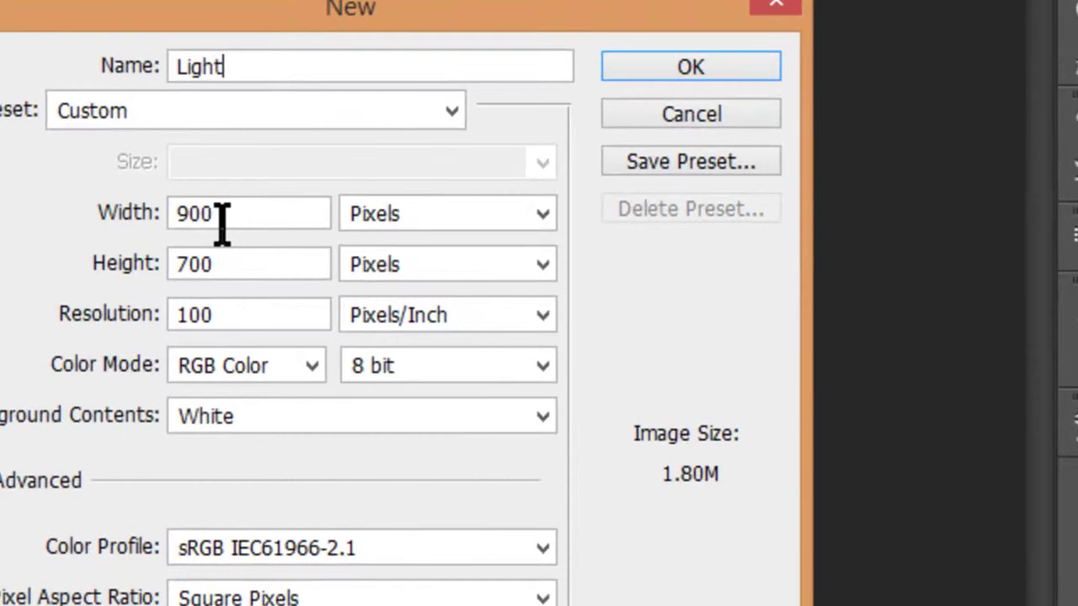
pyautogui.doubleClick(237, 213)
pyautogui.doubleClick(248, 262)
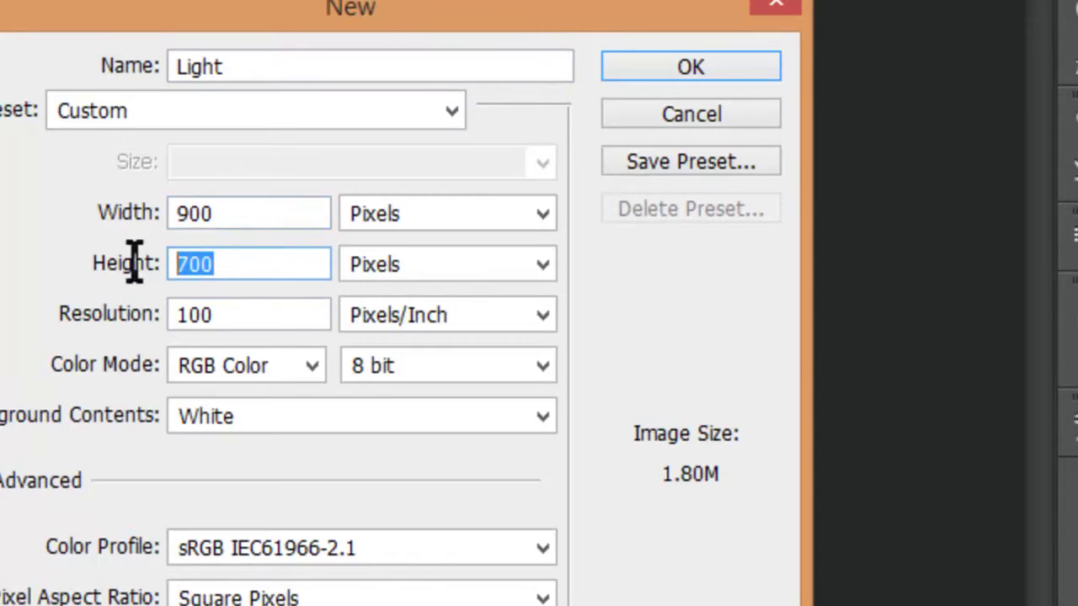
pyautogui.doubleClick(236, 313)
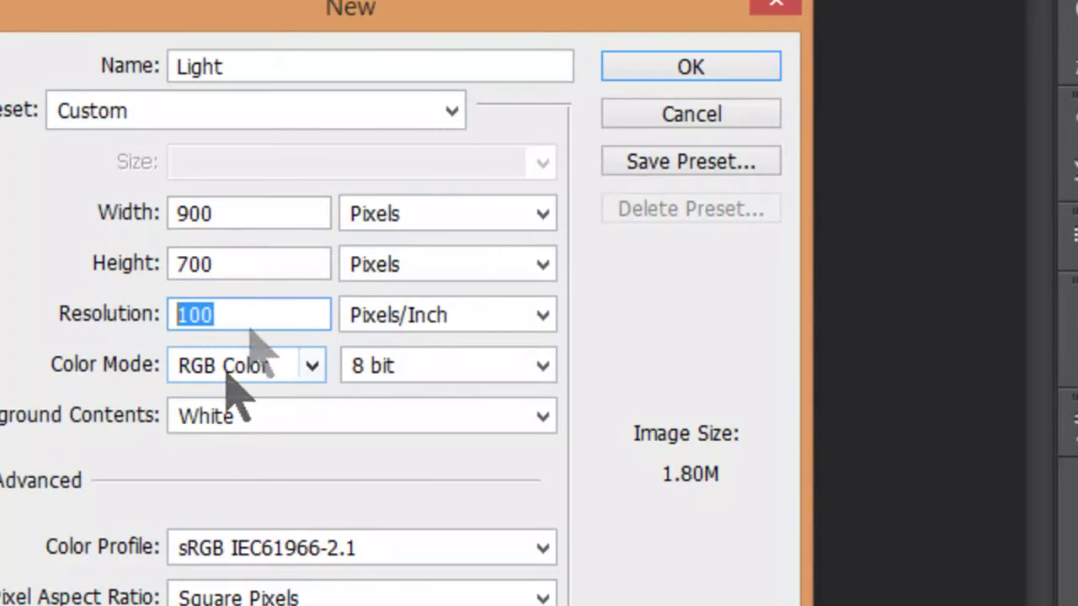
pyautogui.click(674, 75)
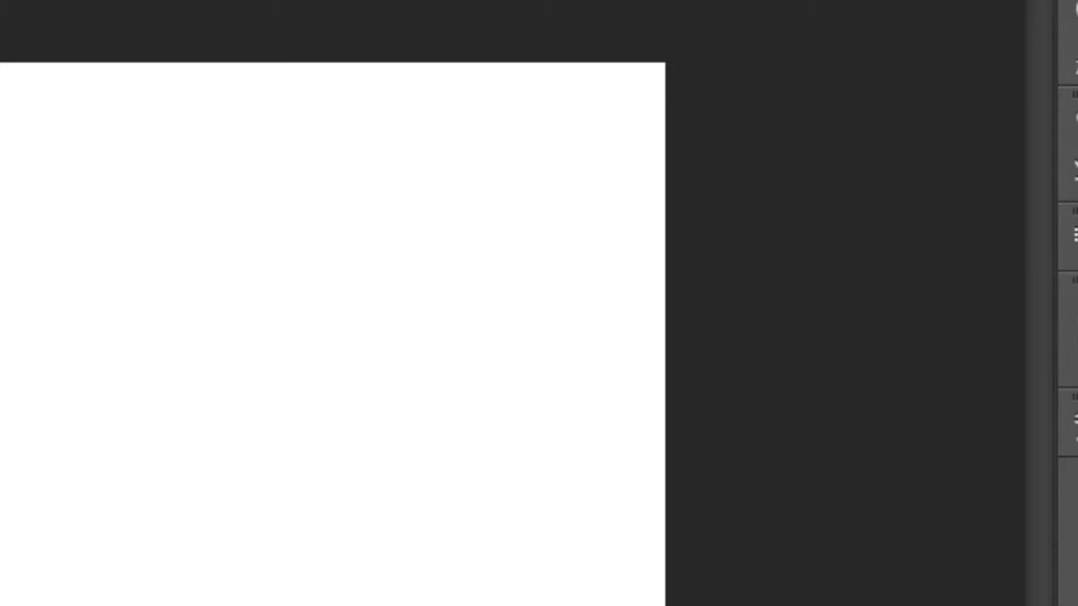
pyautogui.hotkey('alt', 'BackSpace')
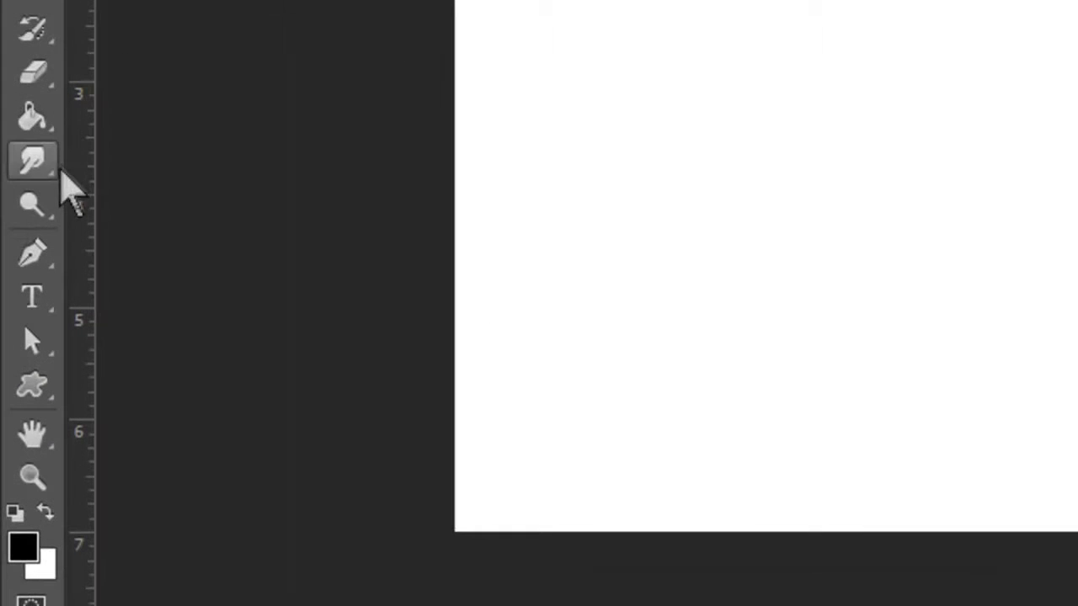
# Fill the canvas black and type 'SON BOSCO' in Stencil across its middle
pyautogui.click(34, 122)
pyautogui.click(770, 93)
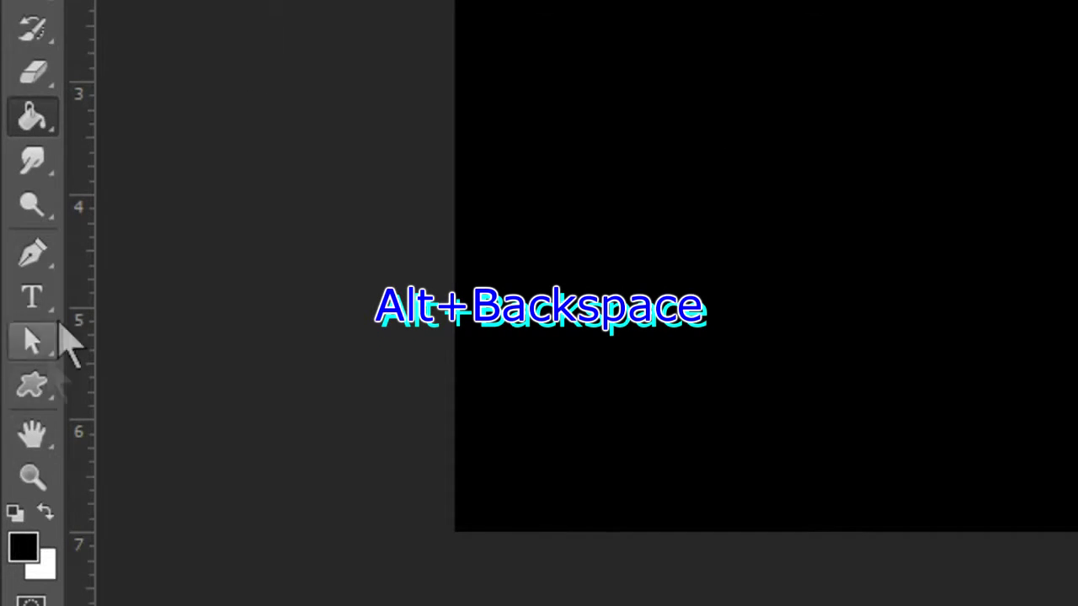
pyautogui.click(48, 295)
pyautogui.click(679, 200)
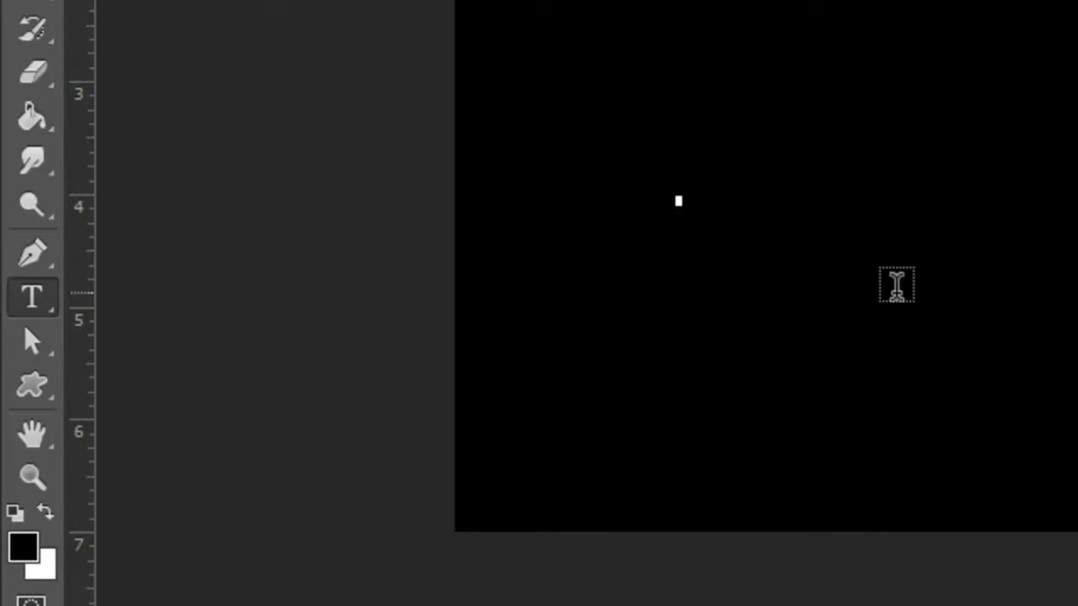
pyautogui.write('SON BO')
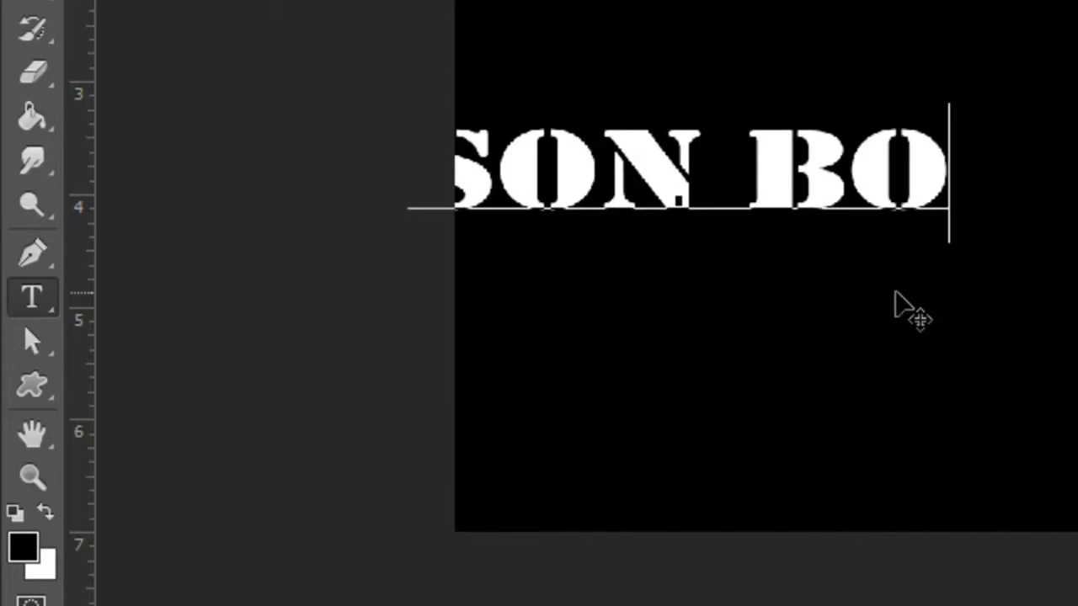
pyautogui.write('SCO')
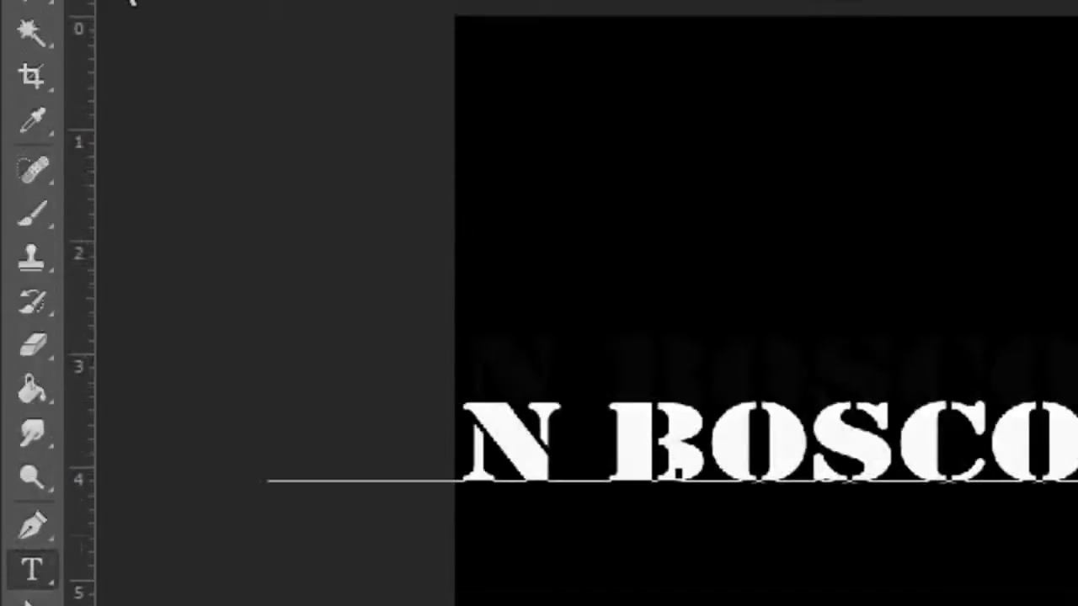
# Commit the SON BOSCO text and return to the Move tool
pyautogui.click(32, 173)
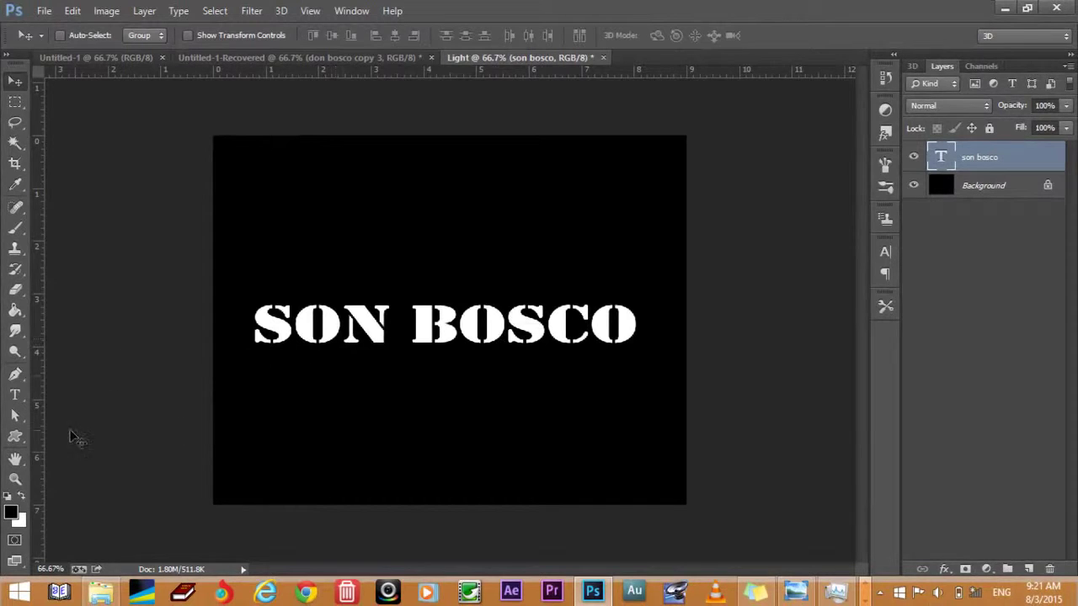
pyautogui.click(15, 394)
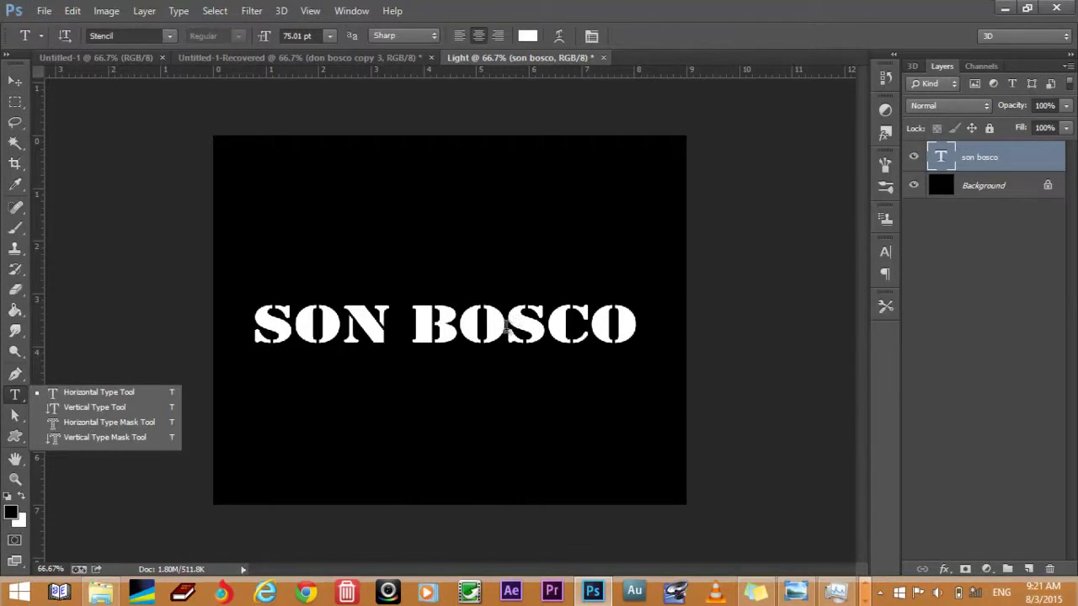
pyautogui.click(15, 81)
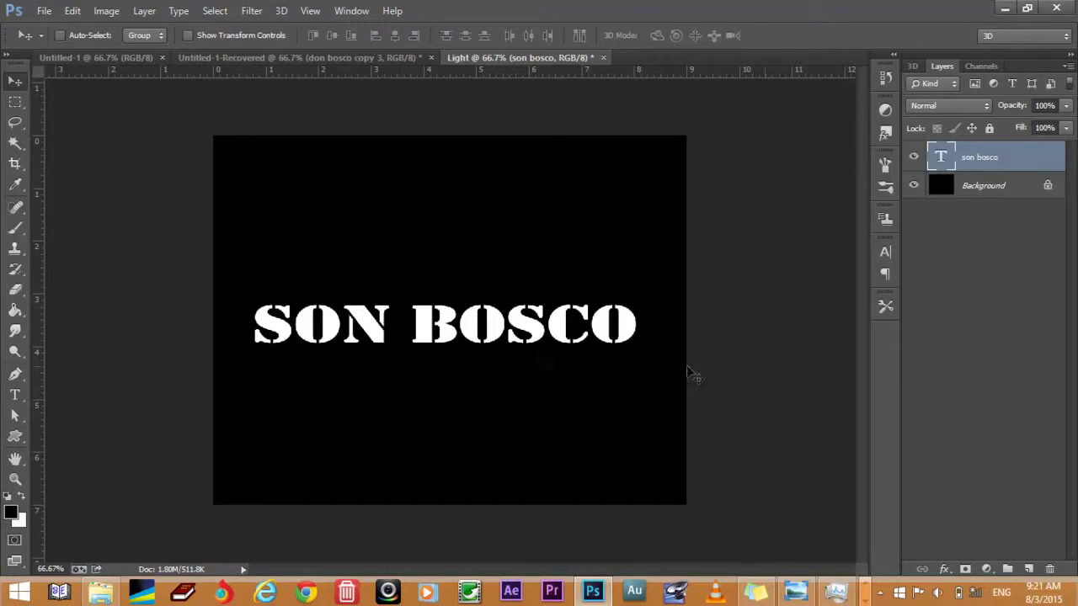
pyautogui.rightClick(1049, 168)
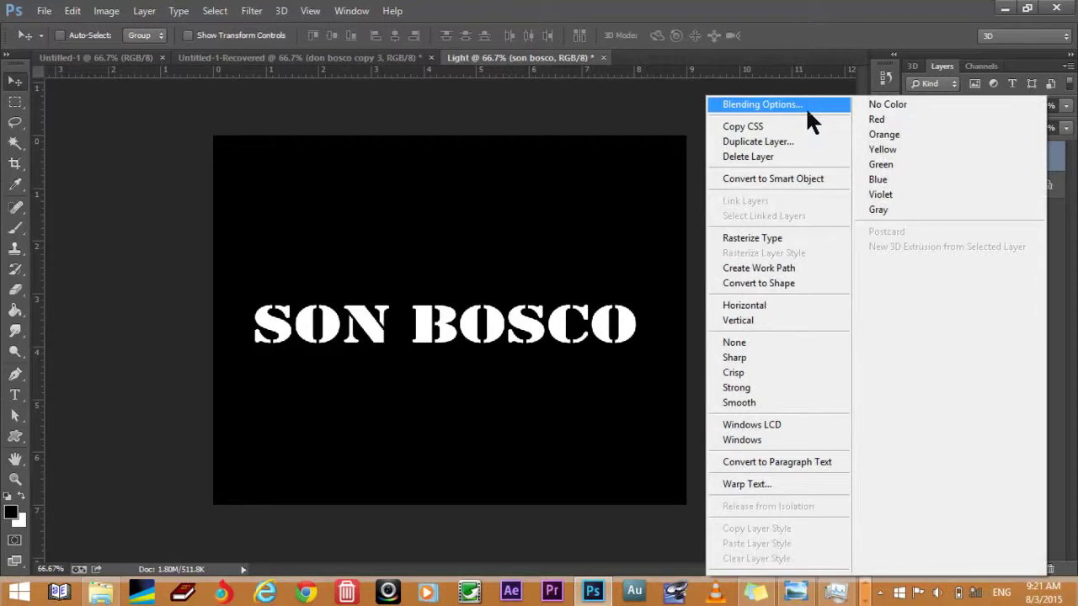
# Centre the SON BOSCO text horizontally and vertically against the Background
pyautogui.click(805, 106)
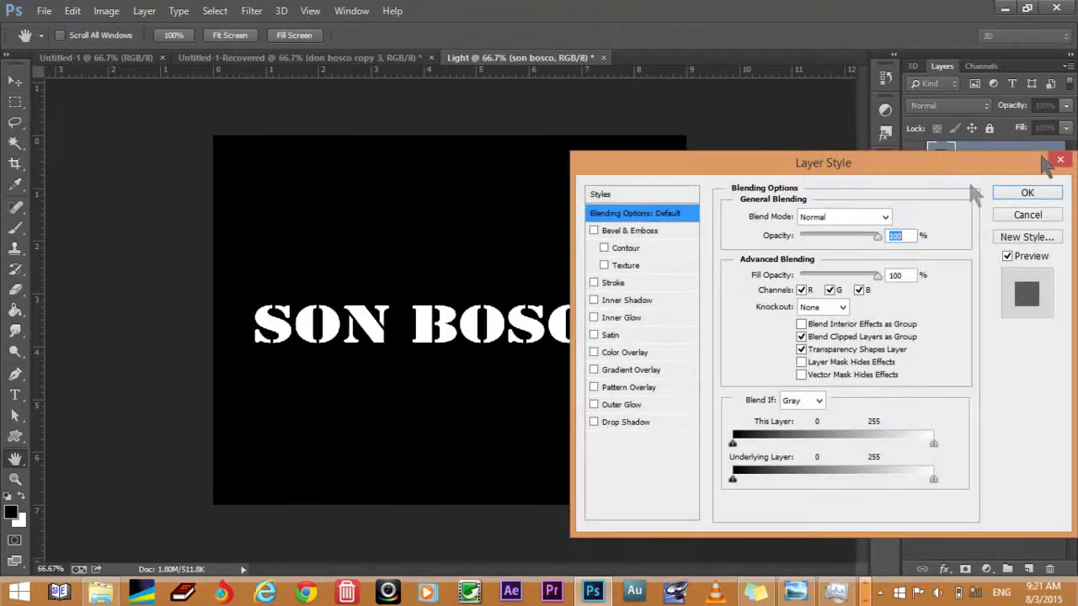
pyautogui.click(1061, 161)
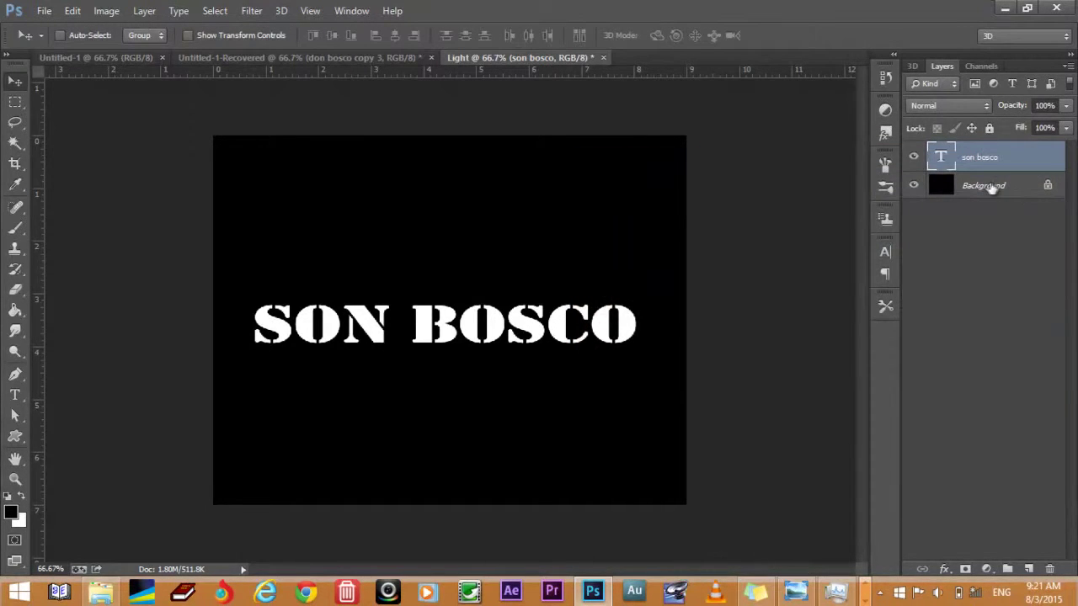
pyautogui.keyDown('shift'); pyautogui.click(974, 189); pyautogui.keyUp('shift')
pyautogui.click(394, 37)
pyautogui.click(981, 158)
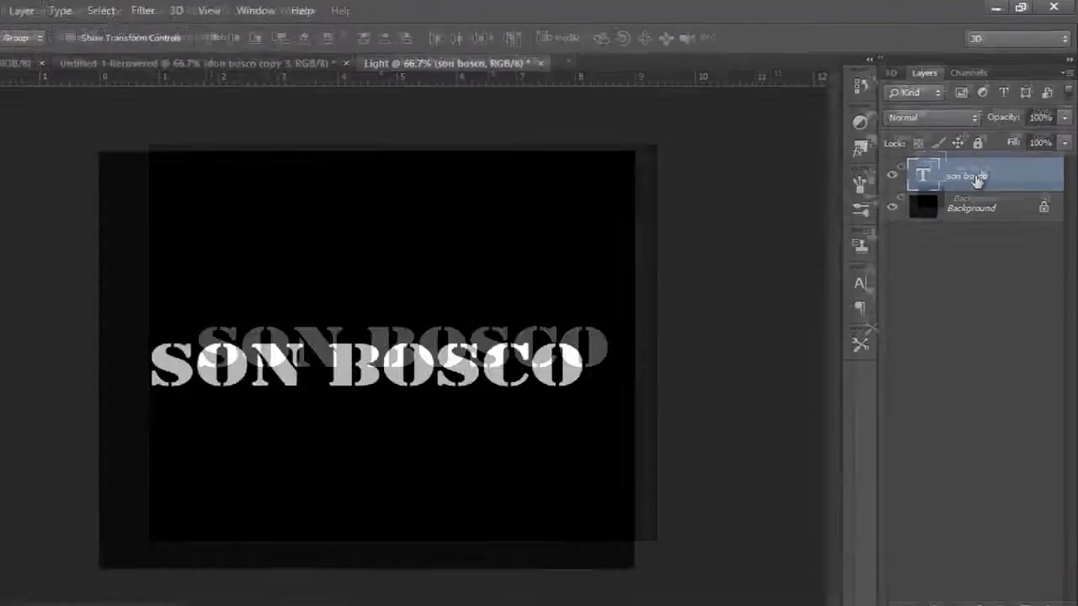
# Set the text layer's blend mode to Multiply and enable Gradient Overlay
pyautogui.rightClick(976, 180)
pyautogui.click(695, 118)
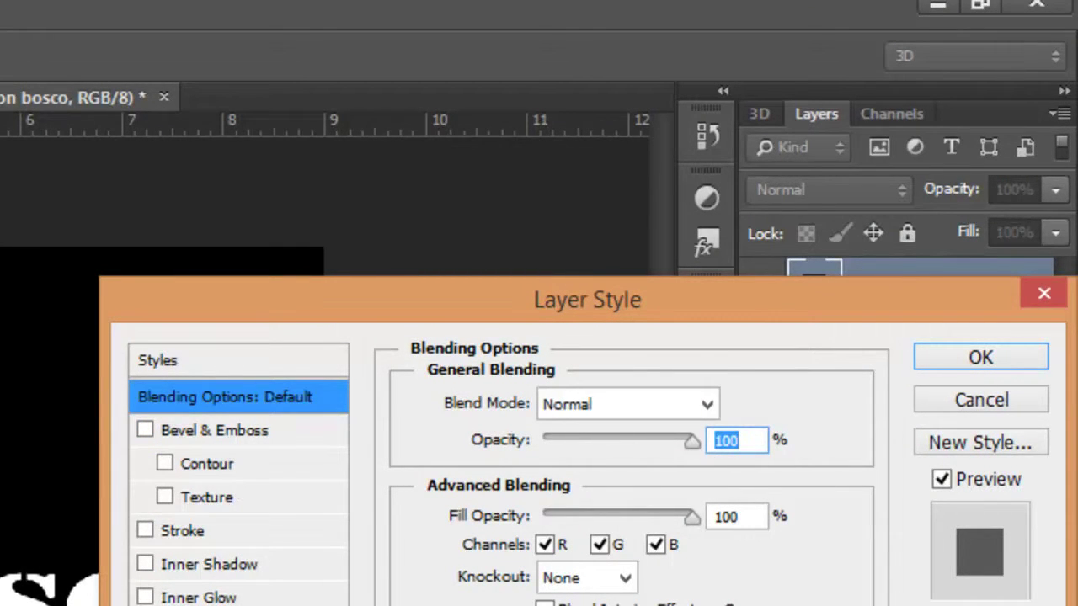
pyautogui.click(219, 603)
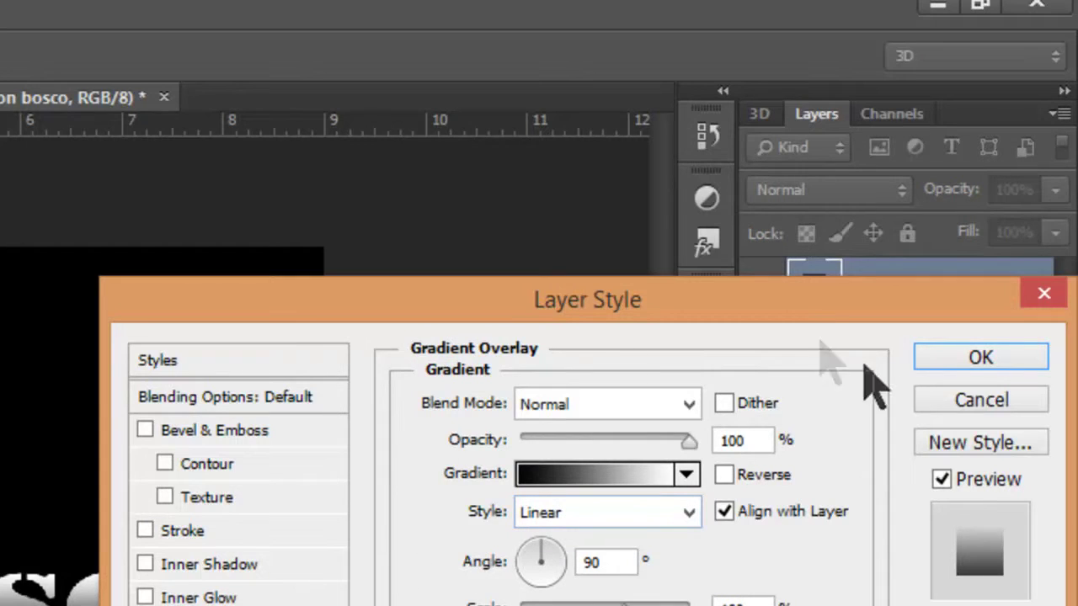
pyautogui.click(236, 403)
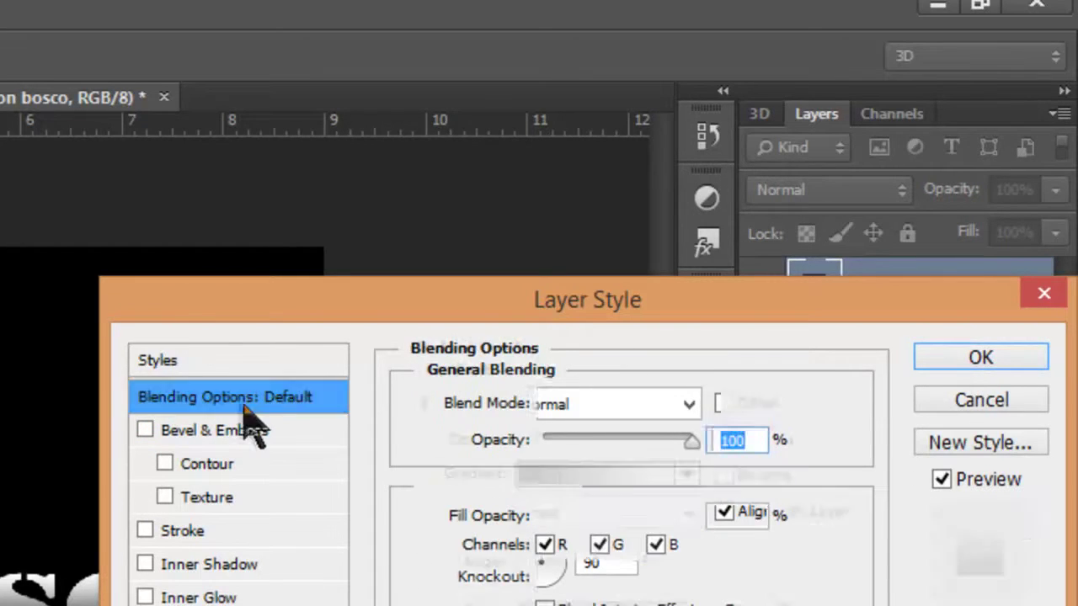
pyautogui.moveTo(686, 438)
pyautogui.mouseDown()
pyautogui.moveTo(631, 439)
pyautogui.moveTo(686, 438)
pyautogui.mouseUp()
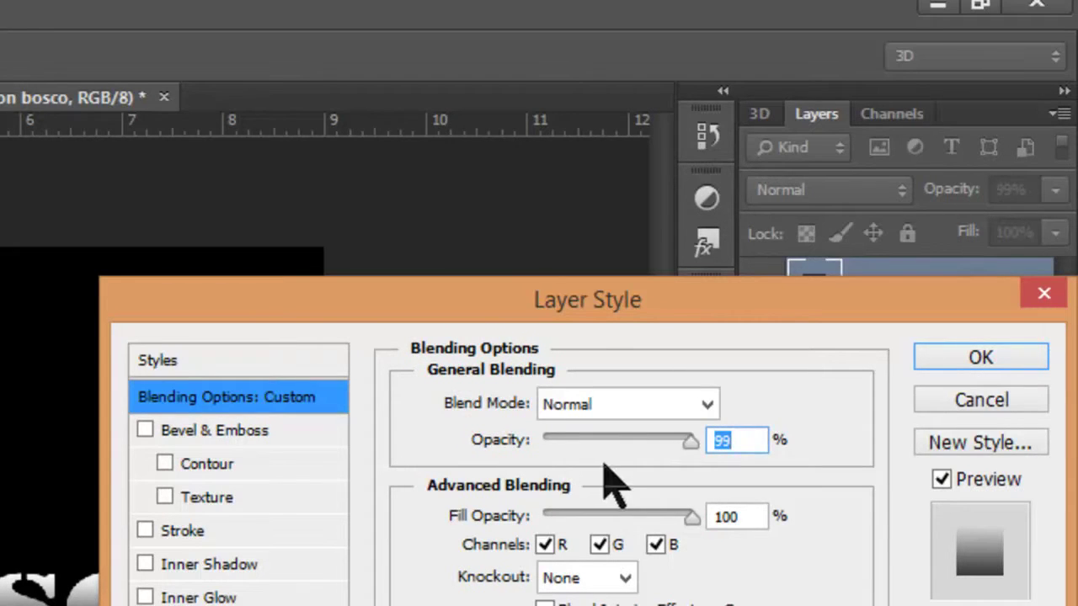
pyautogui.click(706, 405)
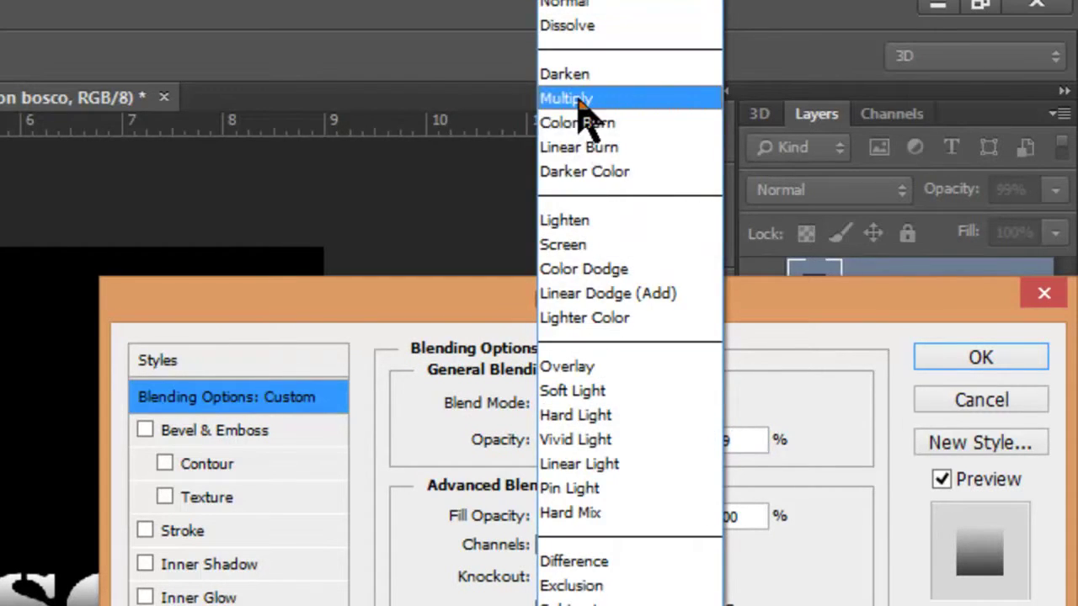
pyautogui.click(564, 98)
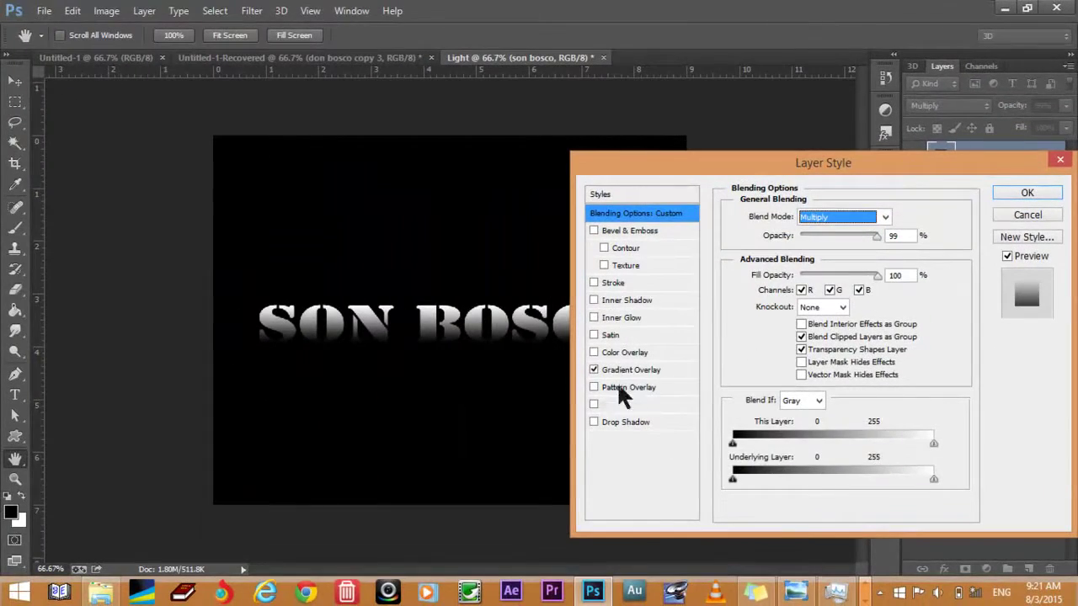
pyautogui.click(619, 370)
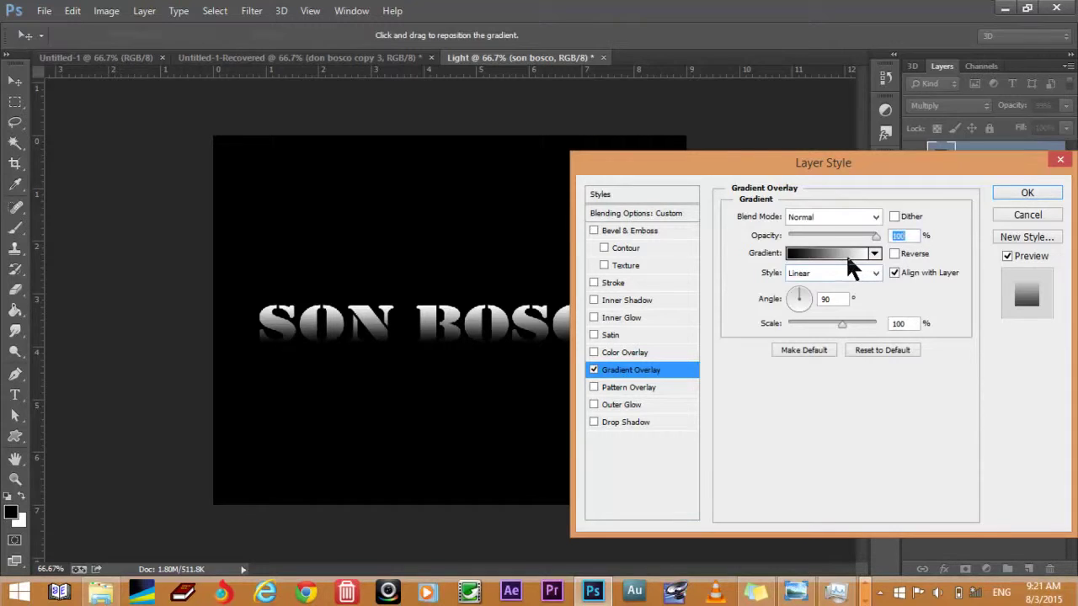
# Make the gradient's right colour stop a bright cyan
pyautogui.click(846, 253)
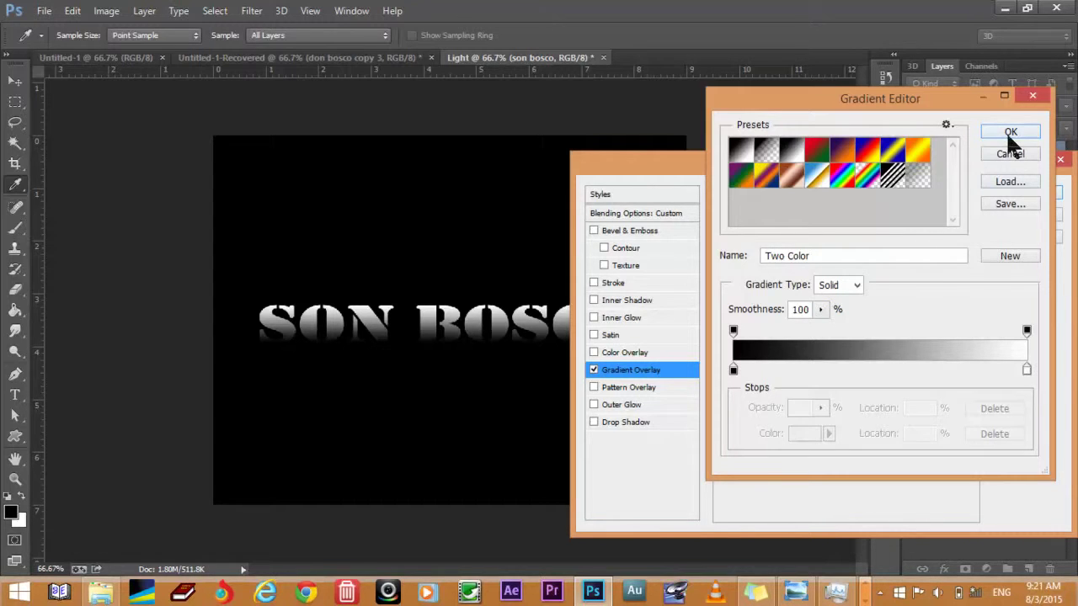
pyautogui.doubleClick(1025, 369)
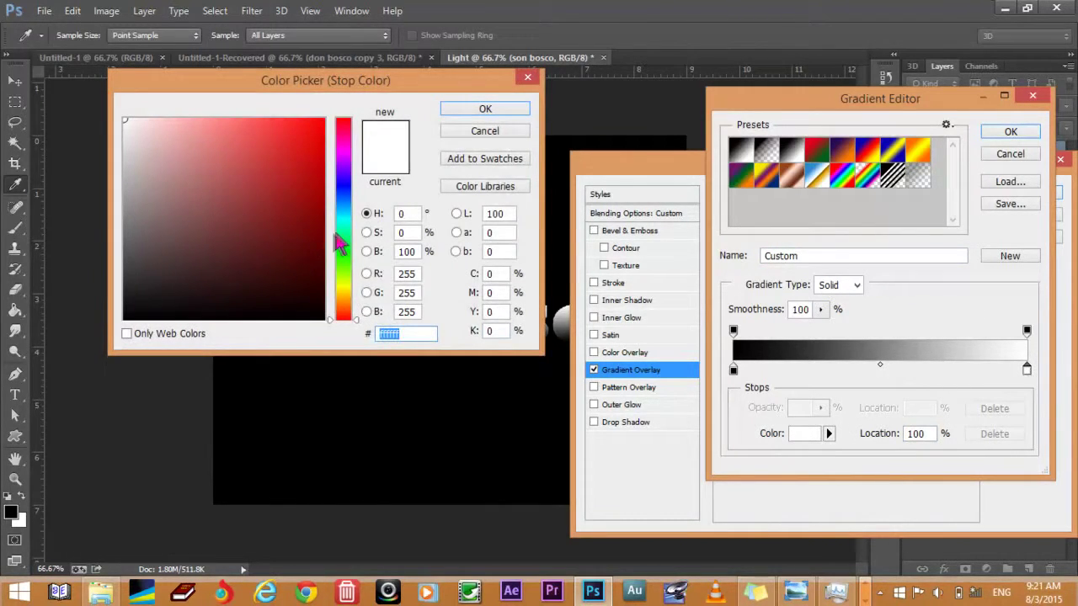
pyautogui.click(343, 219)
pyautogui.moveTo(302, 138); pyautogui.dragTo(324, 119)
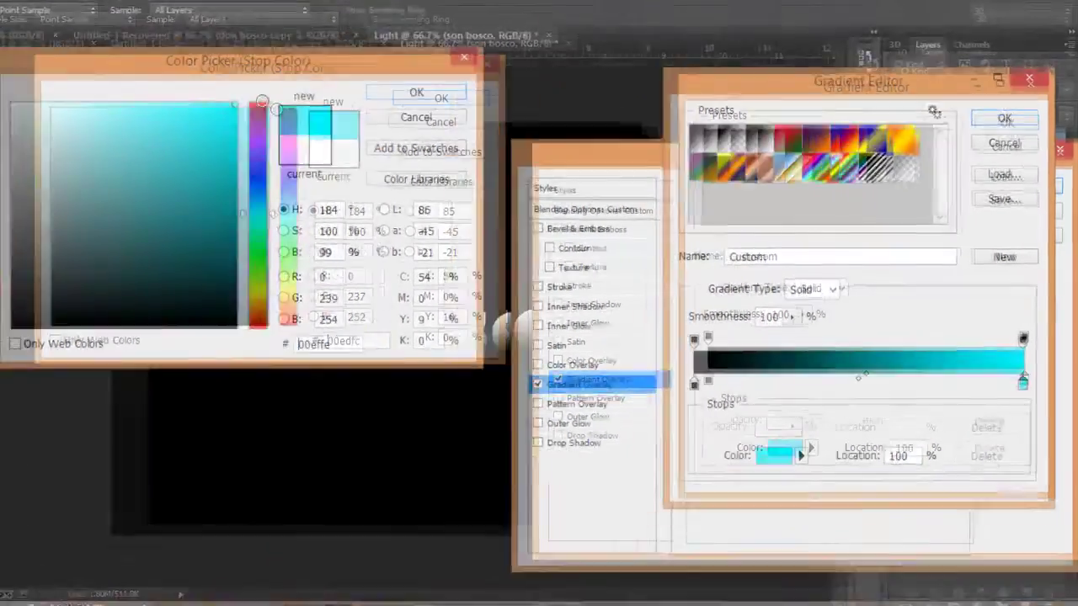
pyautogui.click(485, 109)
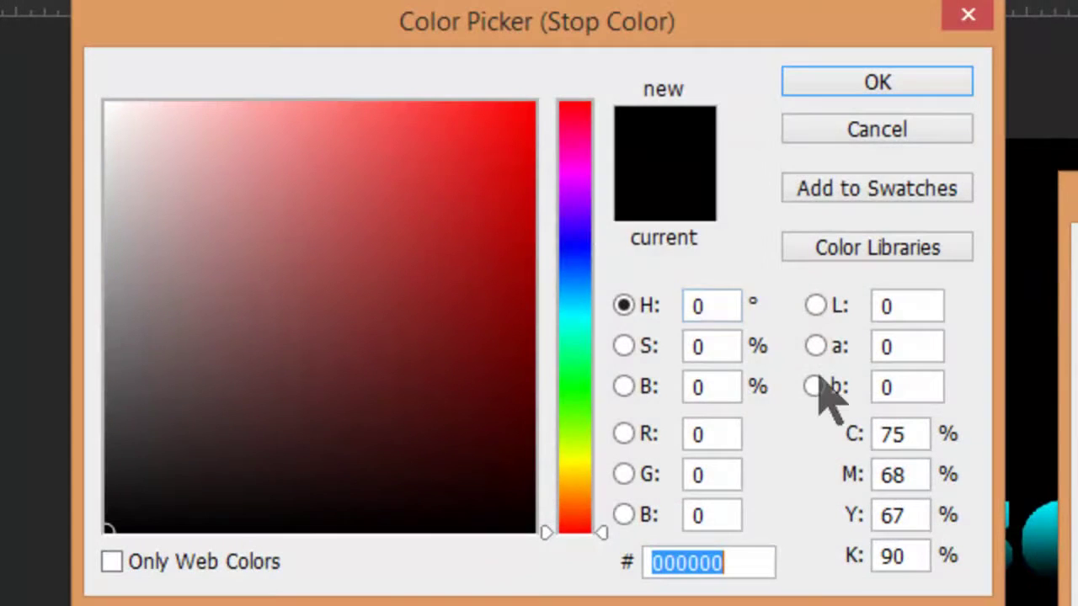
# Make the left colour stop a pale cyan (d0f9f8) and accept the gradient
pyautogui.moveTo(589, 349); pyautogui.dragTo(574, 304)
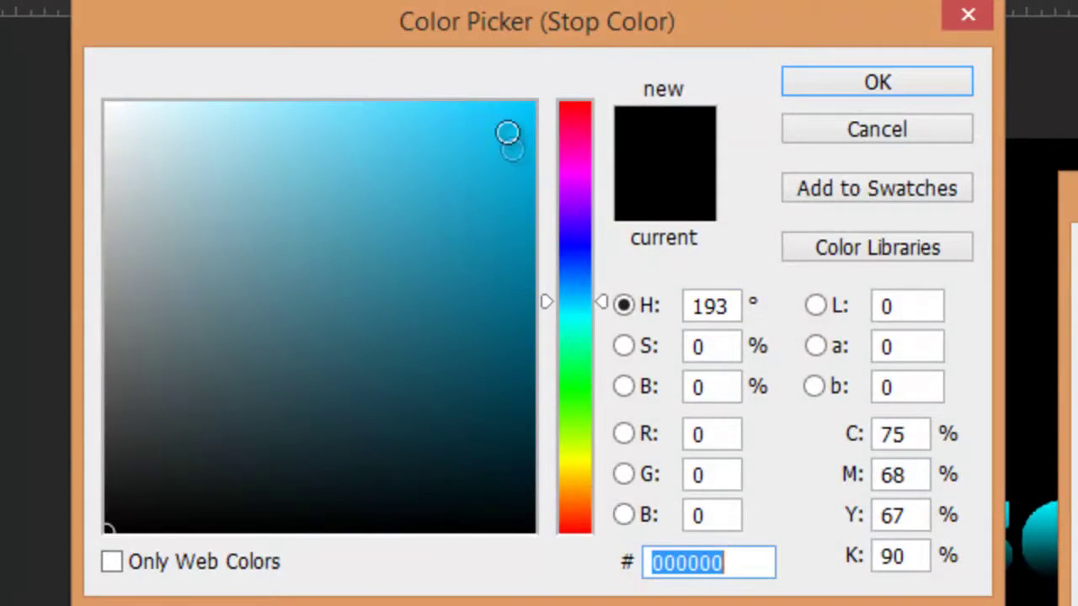
pyautogui.click(588, 320)
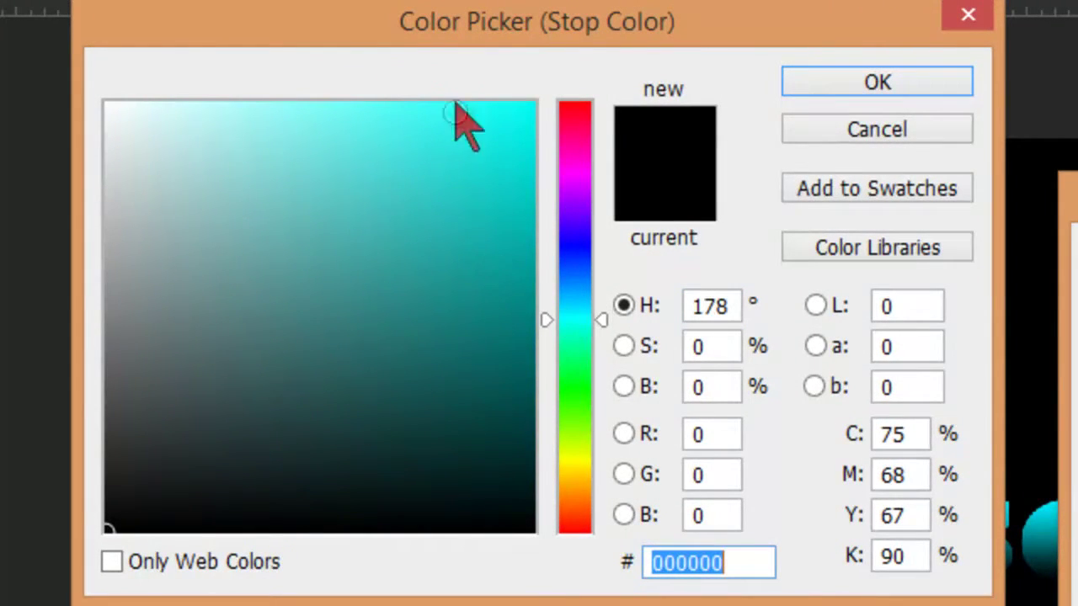
pyautogui.click(369, 113)
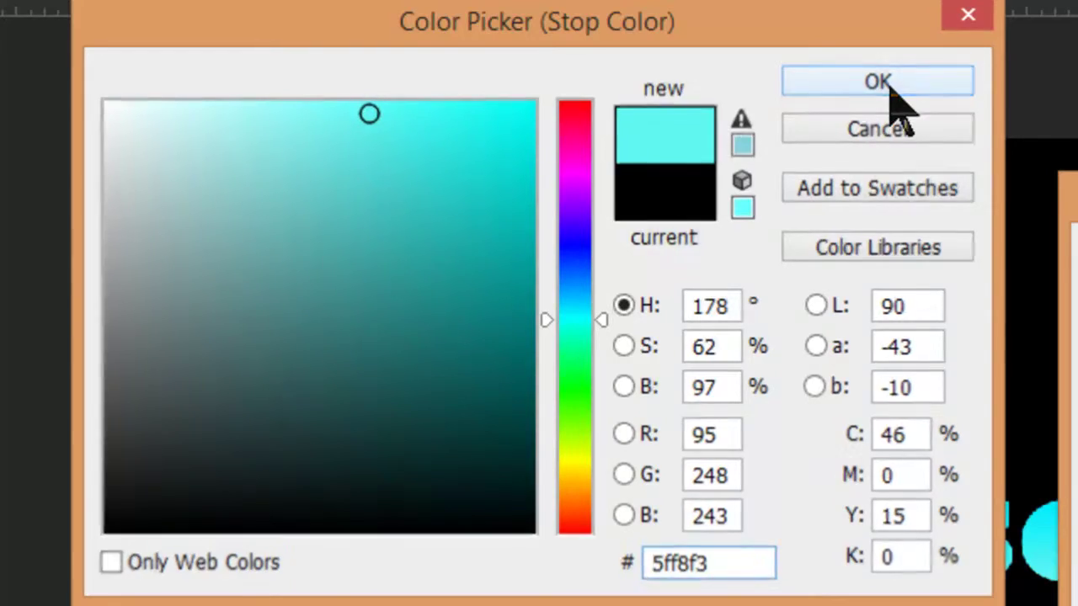
pyautogui.click(875, 89)
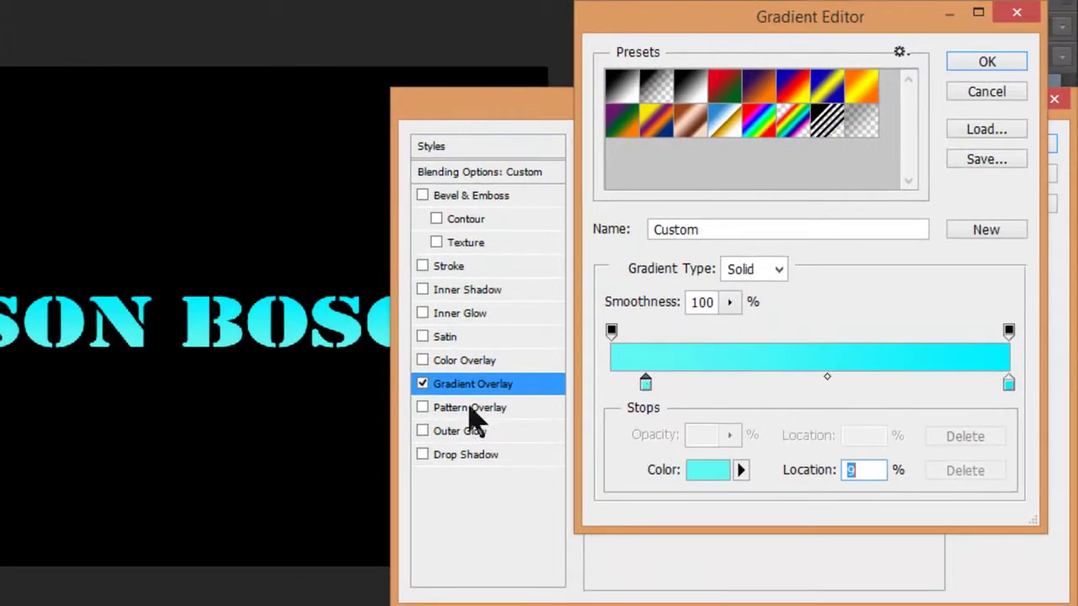
pyautogui.doubleClick(645, 384)
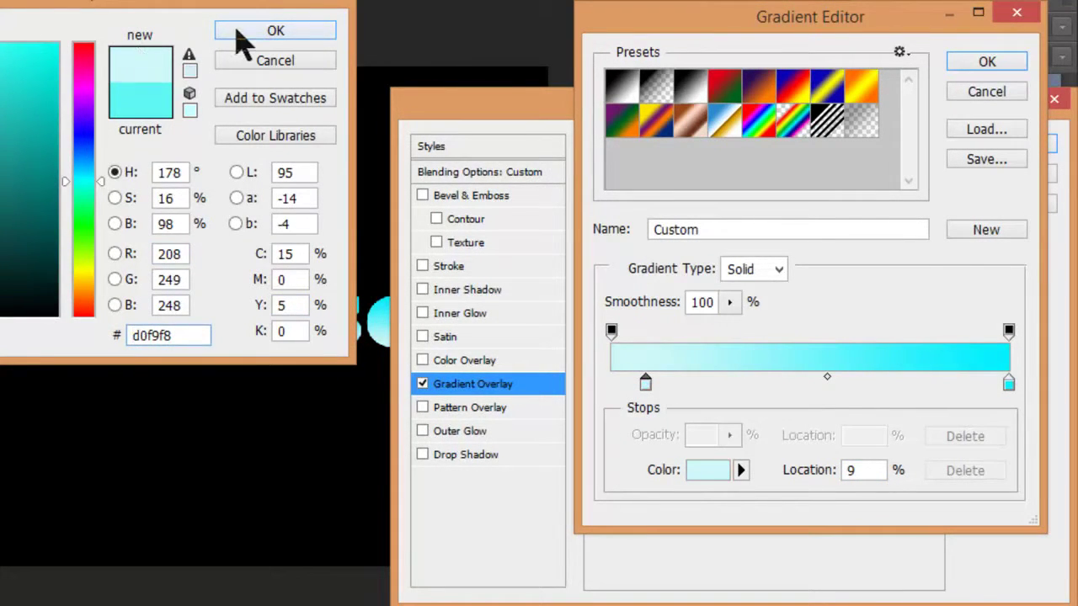
pyautogui.click(276, 31)
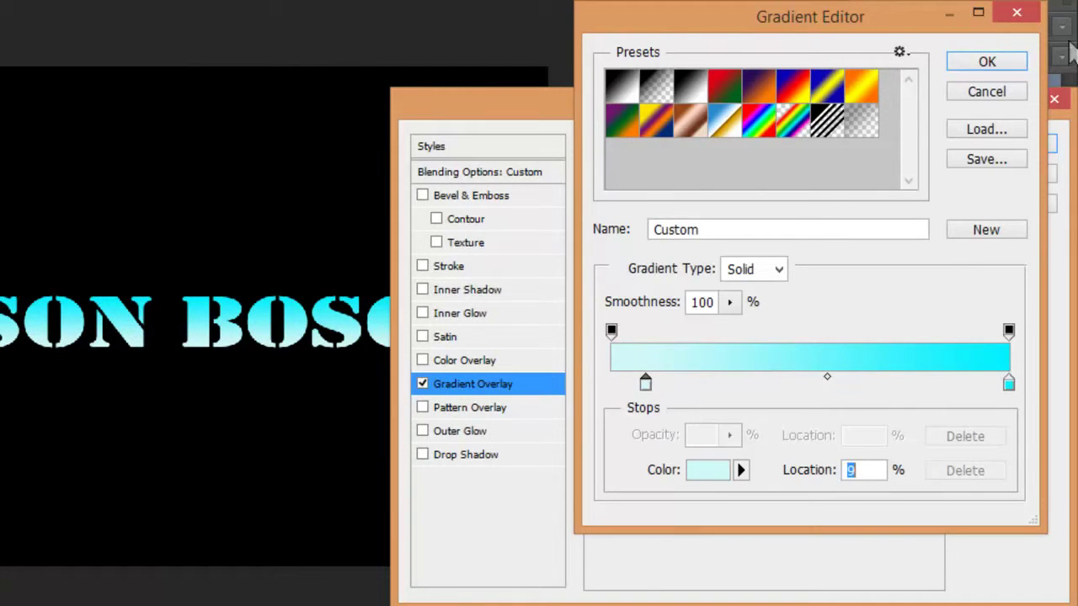
pyautogui.click(987, 62)
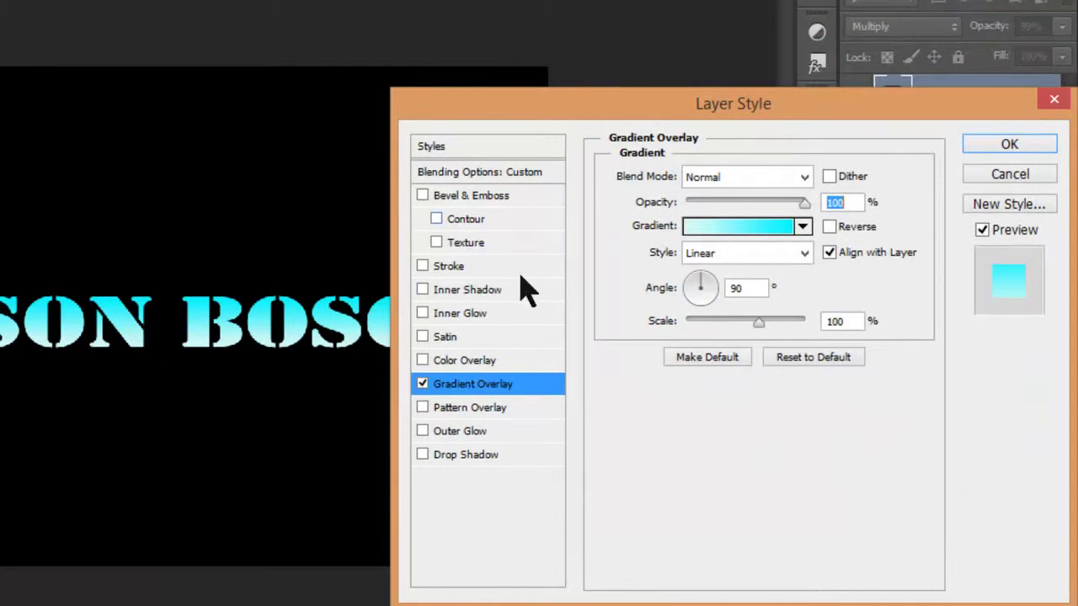
# Set the son bosco layer to 53% fill and 100% opacity, then apply the style
pyautogui.click(469, 172)
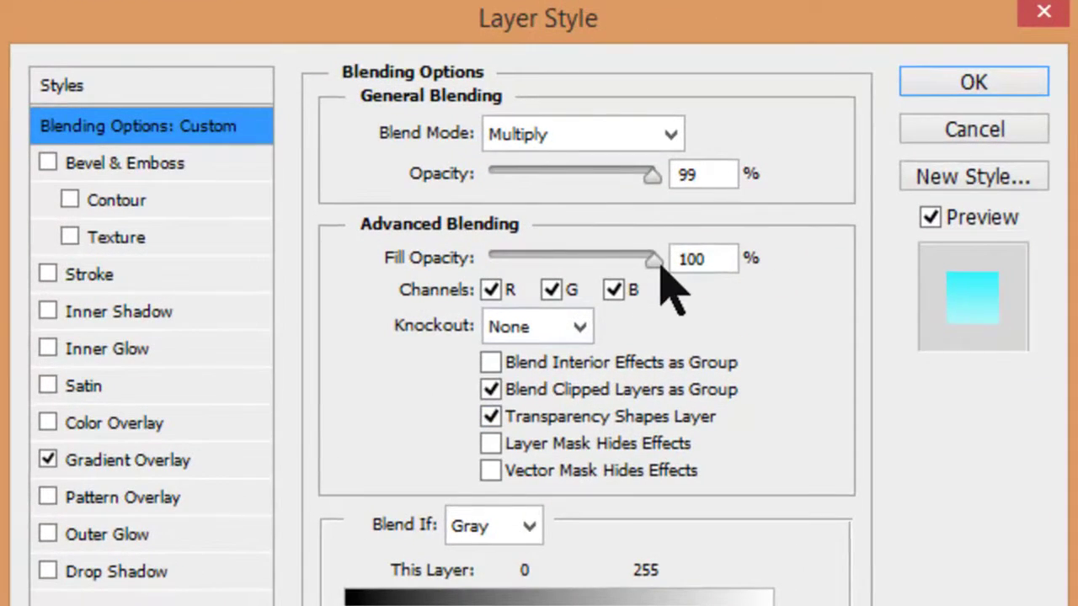
pyautogui.moveTo(650, 258); pyautogui.dragTo(577, 262)
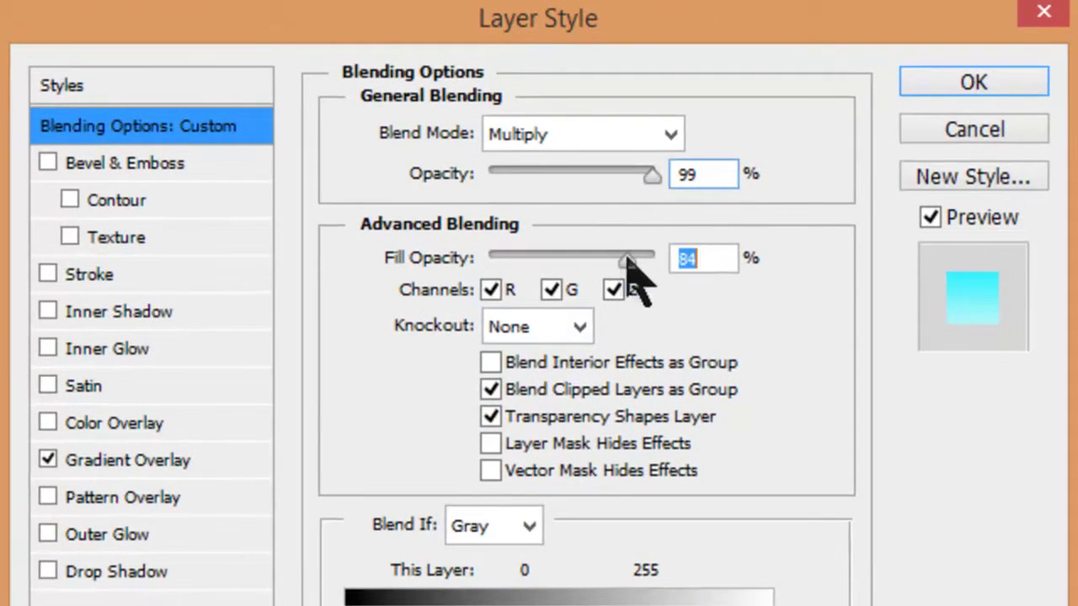
pyautogui.moveTo(650, 176)
pyautogui.mouseDown()
pyautogui.moveTo(565, 184)
pyautogui.moveTo(669, 202)
pyautogui.mouseUp()
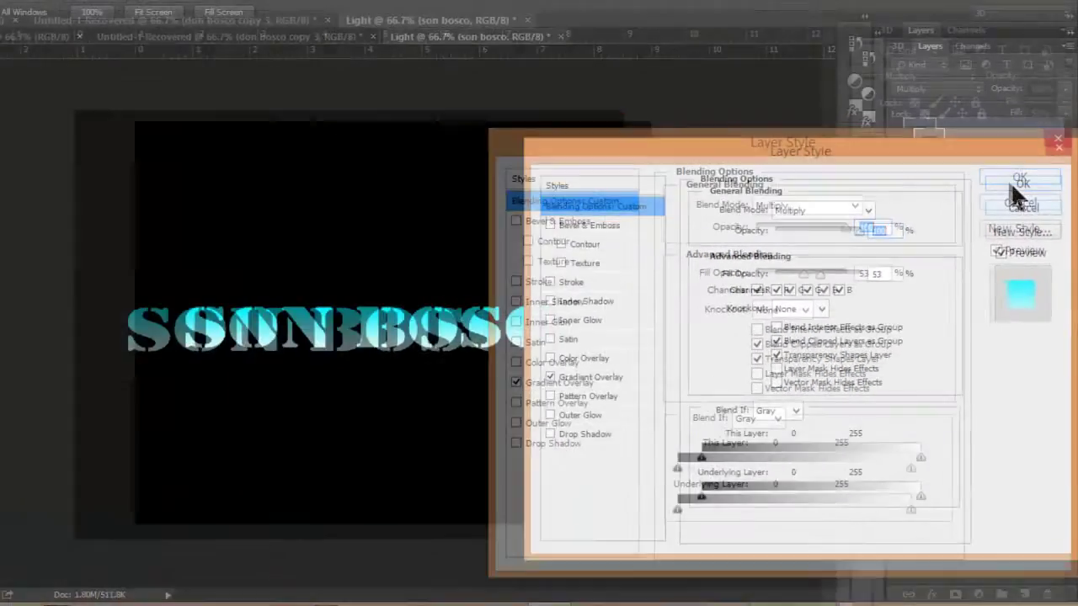
pyautogui.click(981, 97)
pyautogui.rightClick(998, 158)
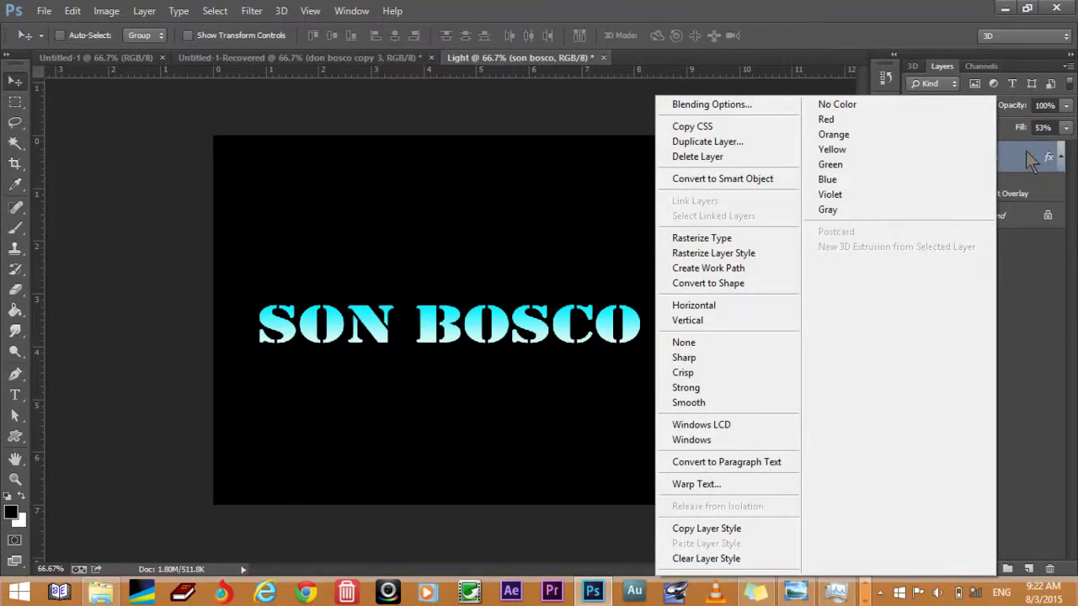
# Duplicate the son bosco layer twice
pyautogui.click(1026, 155)
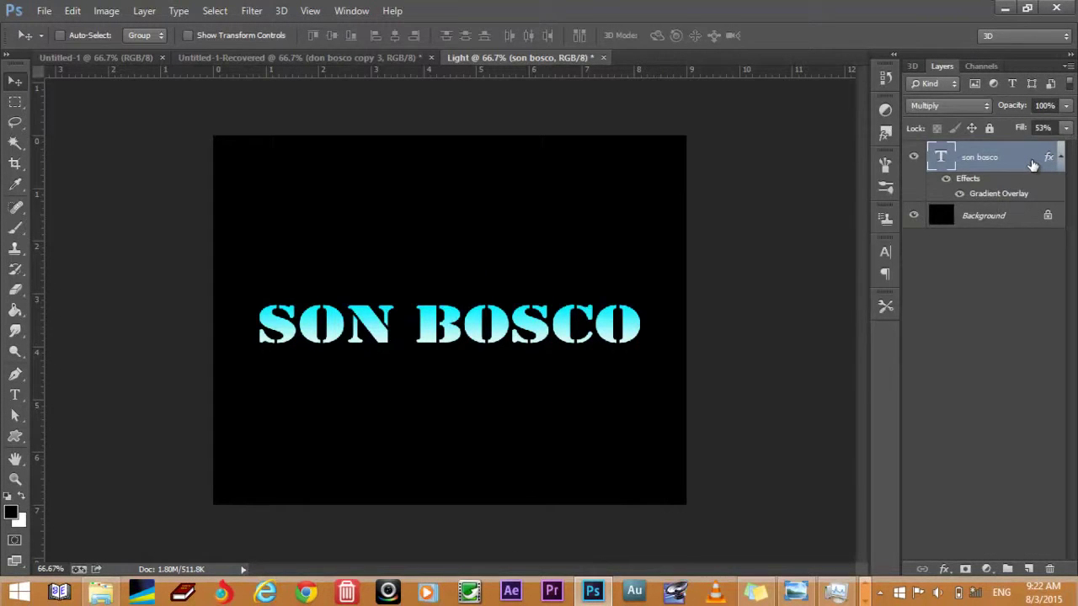
pyautogui.rightClick(1032, 164)
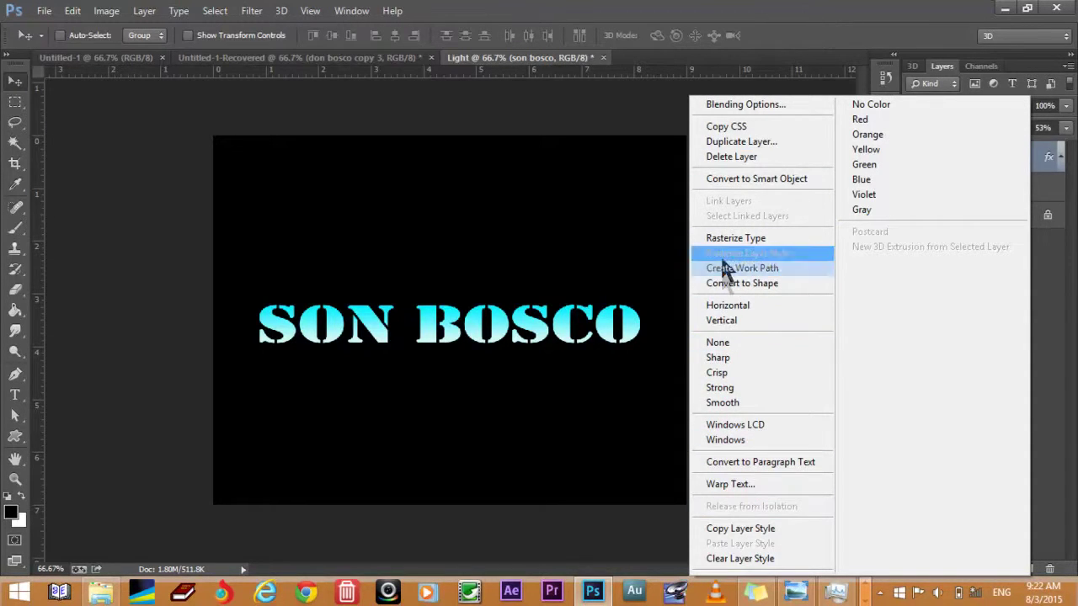
pyautogui.click(741, 141)
pyautogui.click(682, 179)
pyautogui.rightClick(990, 157)
pyautogui.click(714, 142)
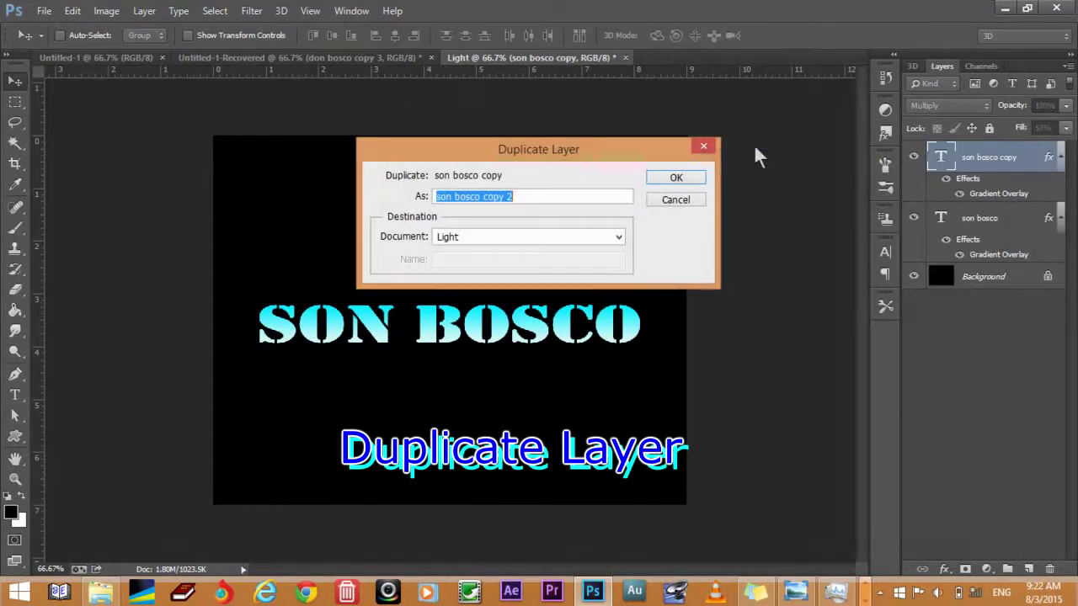
pyautogui.click(680, 179)
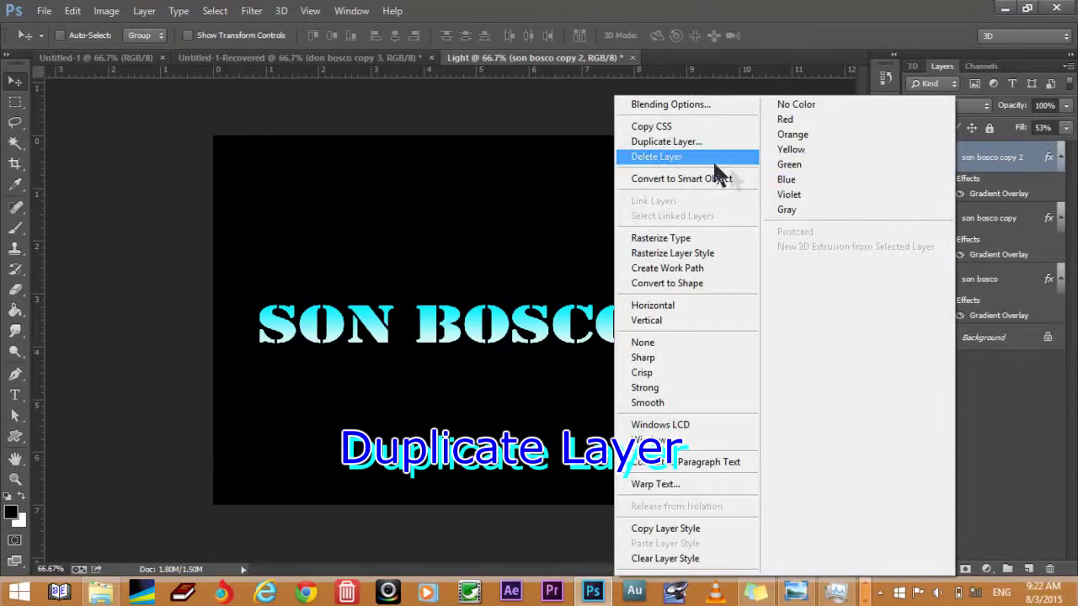
# Make a third copy, hide son bosco copy, and also select son bosco copy 2
pyautogui.click(713, 143)
pyautogui.click(684, 177)
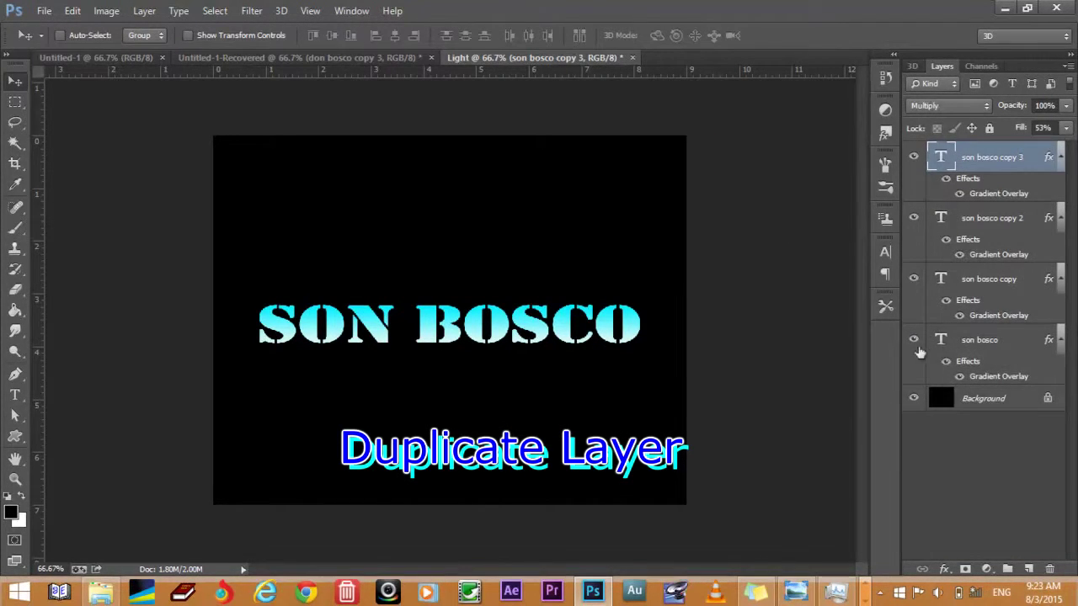
pyautogui.click(914, 279)
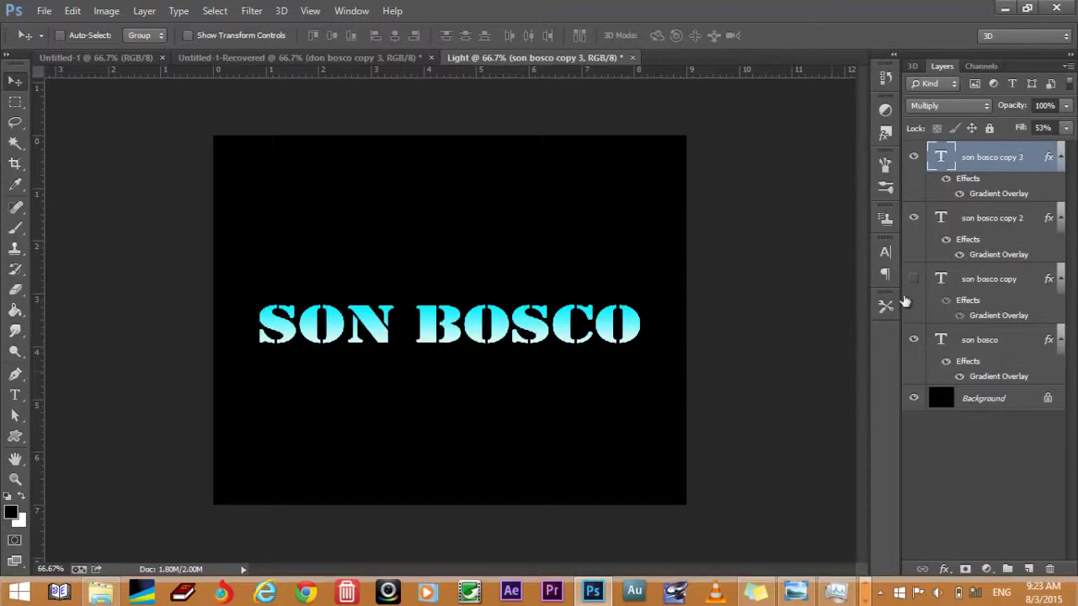
pyautogui.keyDown('ctrl'); pyautogui.click(970, 222); pyautogui.keyUp('ctrl')
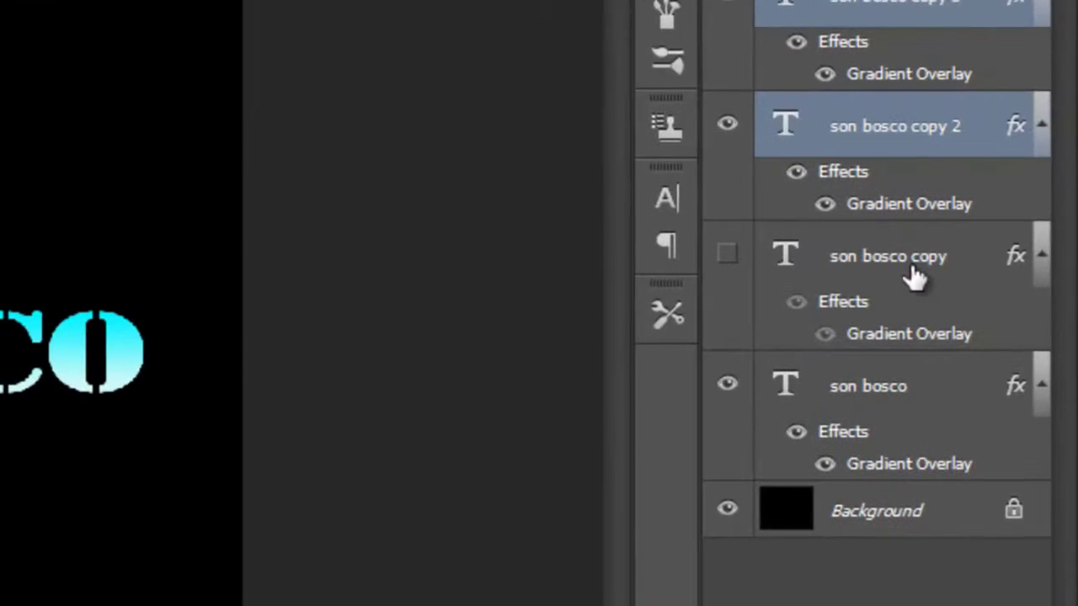
# Select the three copies, hide the original text, then rasterize and merge the copies
pyautogui.keyDown('ctrl'); pyautogui.click(864, 284); pyautogui.keyUp('ctrl')
pyautogui.click(796, 264)
pyautogui.click(727, 384)
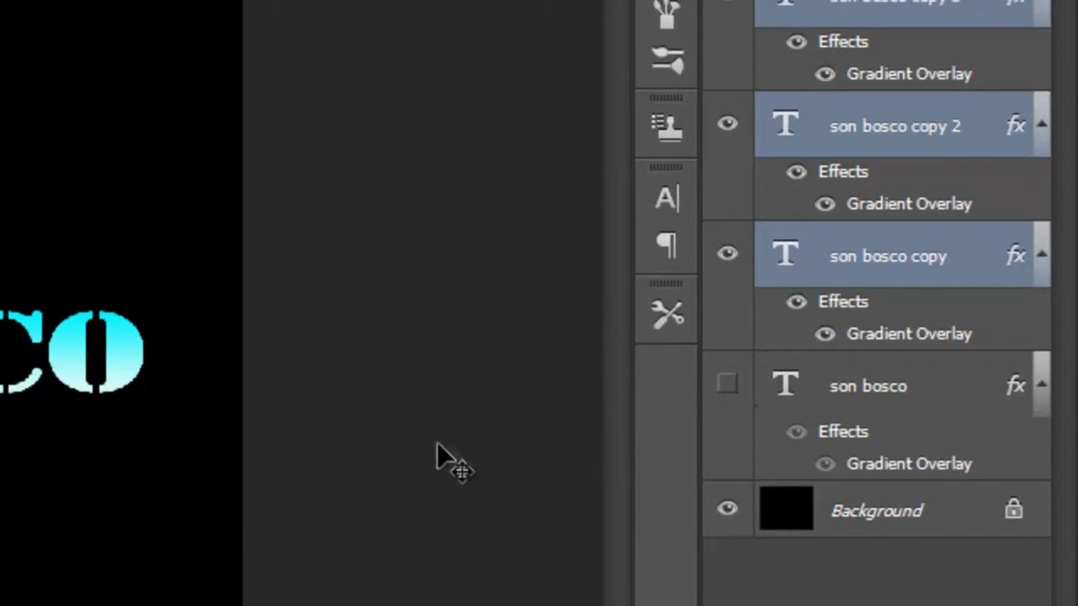
pyautogui.rightClick(894, 165)
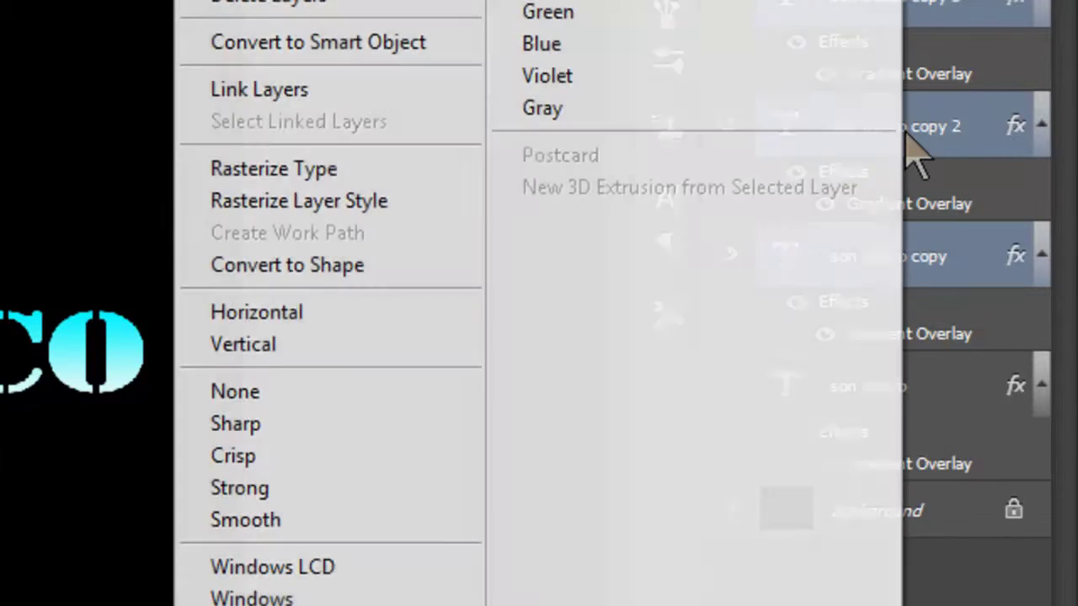
pyautogui.click(371, 169)
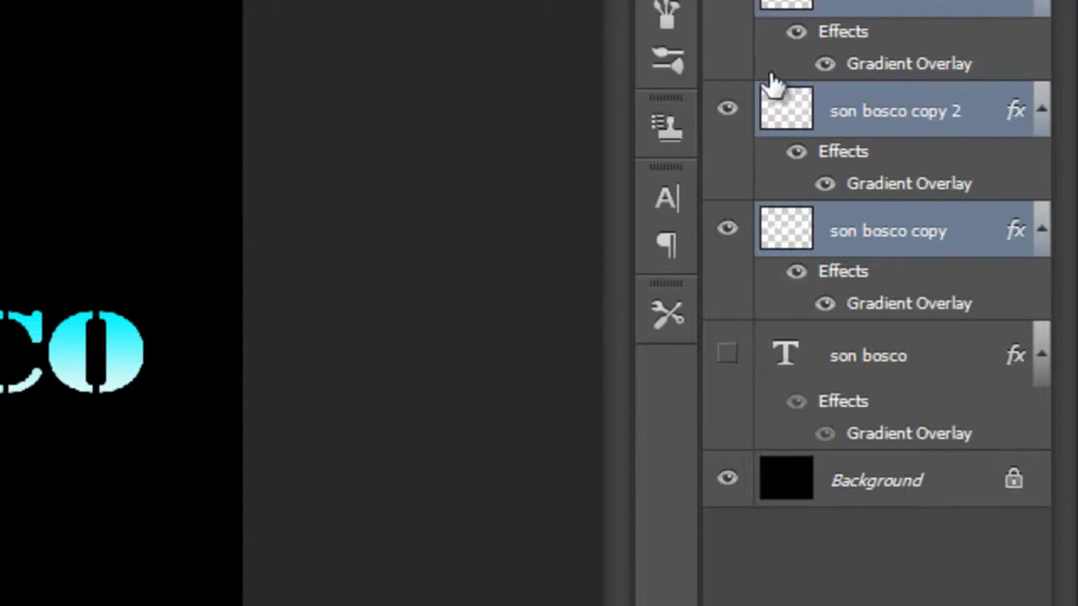
pyautogui.rightClick(888, 127)
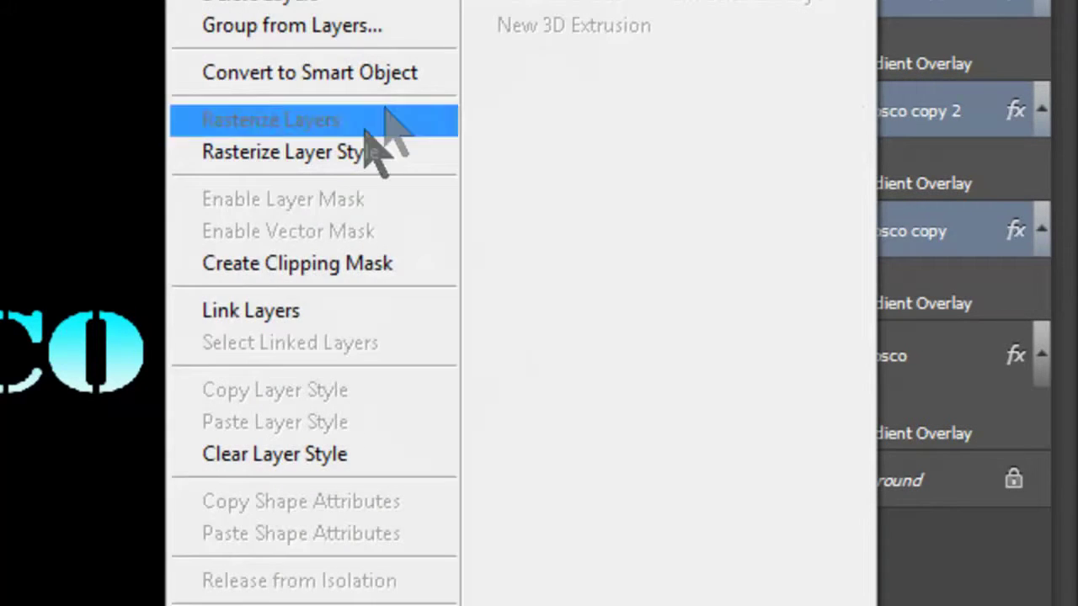
pyautogui.click(277, 602)
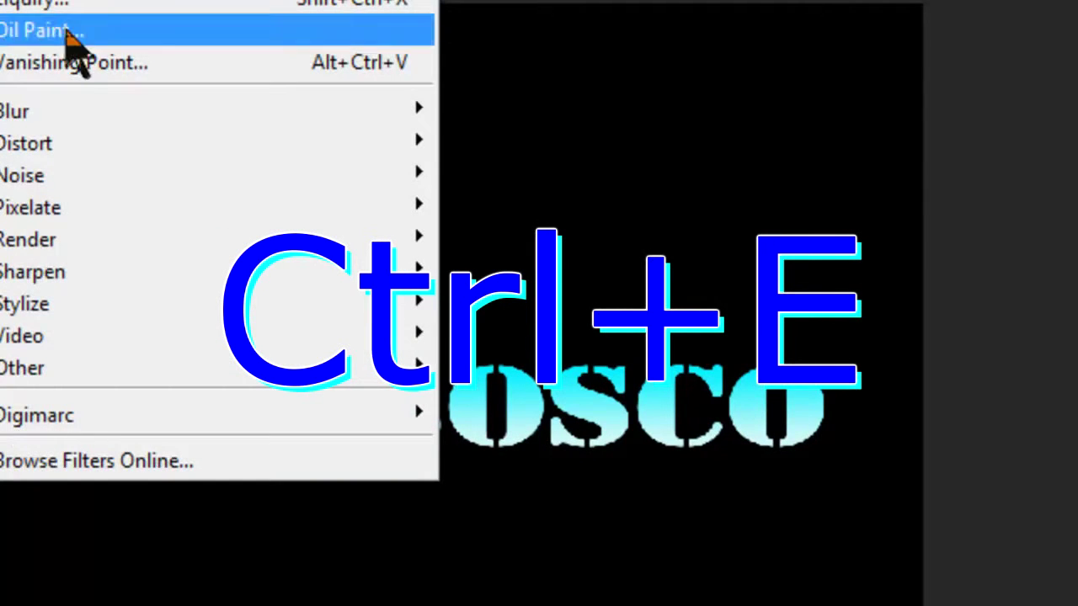
pyautogui.moveTo(211, 110)
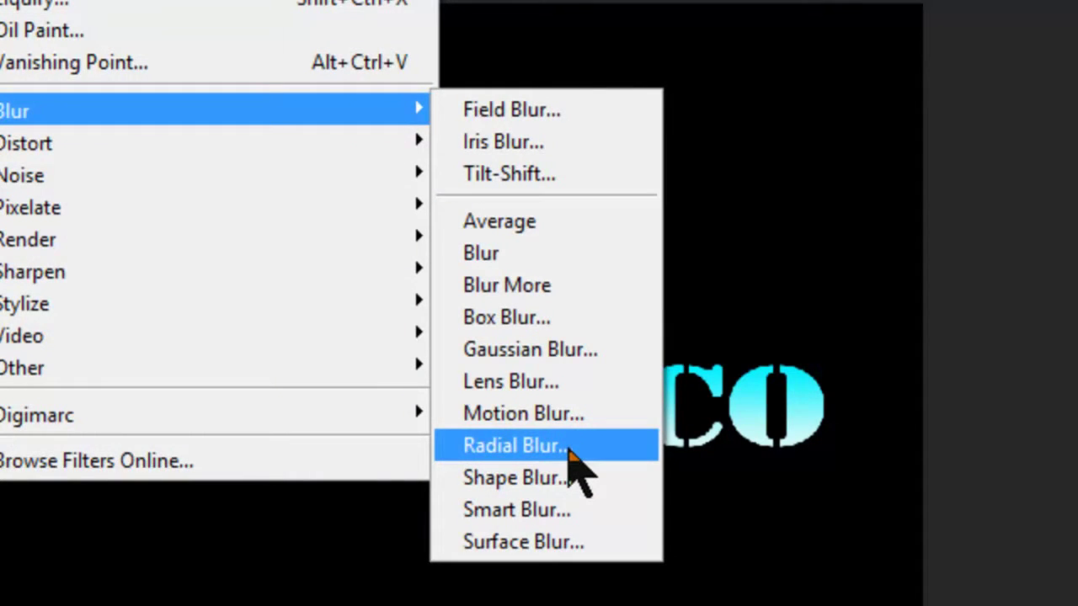
# Apply a Zoom, Best Radial Blur of amount 70 to the merged copy and unhide son bosco
pyautogui.click(569, 455)
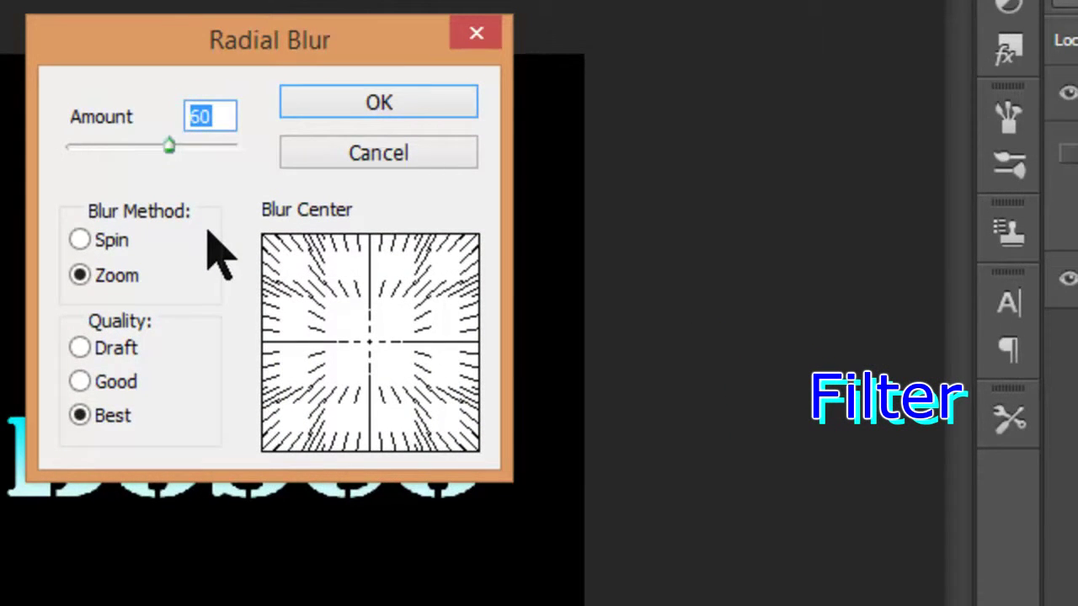
pyautogui.write('70')
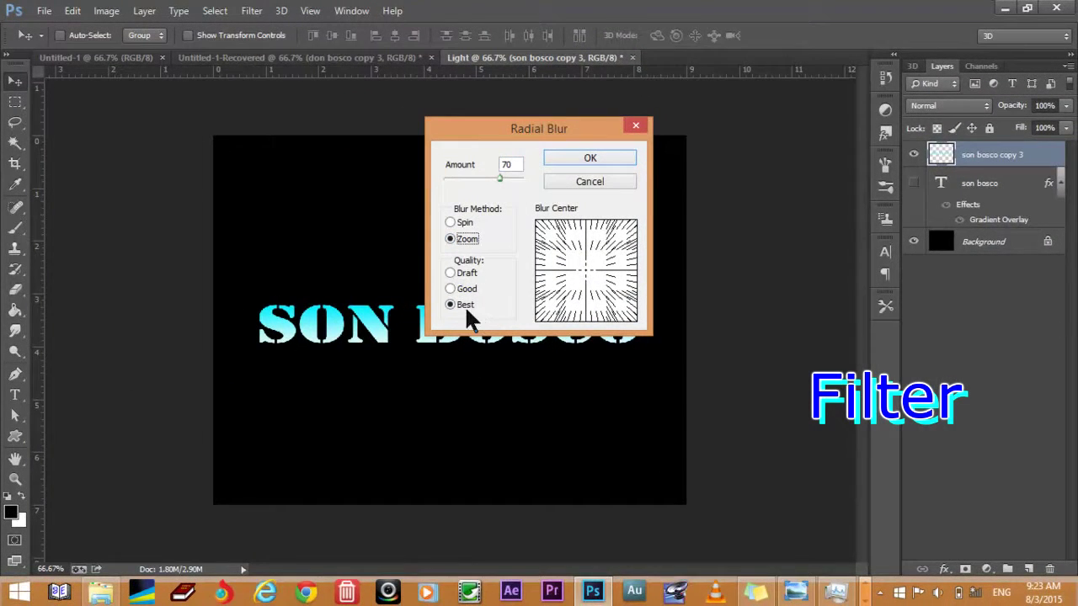
pyautogui.click(592, 159)
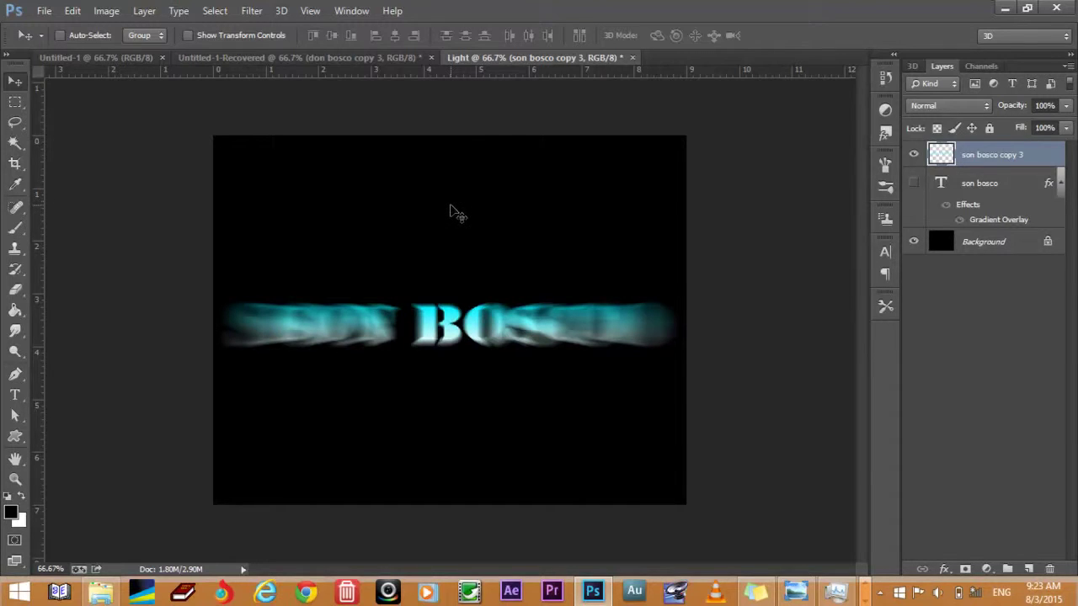
pyautogui.click(913, 183)
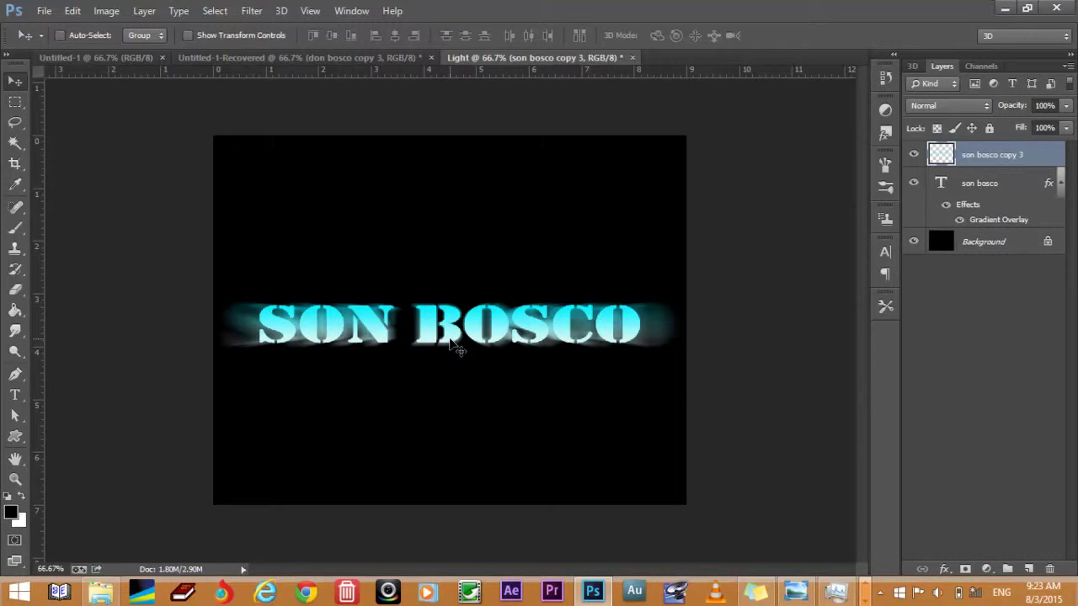
pyautogui.hotkey('ctrl', 'f')
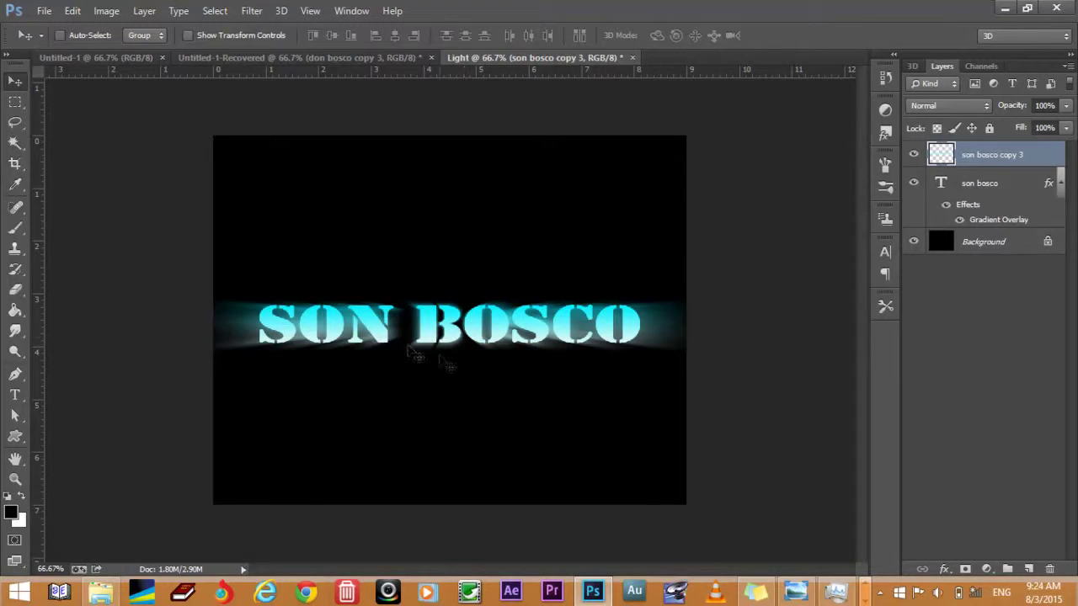
# Review the twice-blurred rays layer's options without changes, then bring up the Filter menu
pyautogui.rightClick(969, 158)
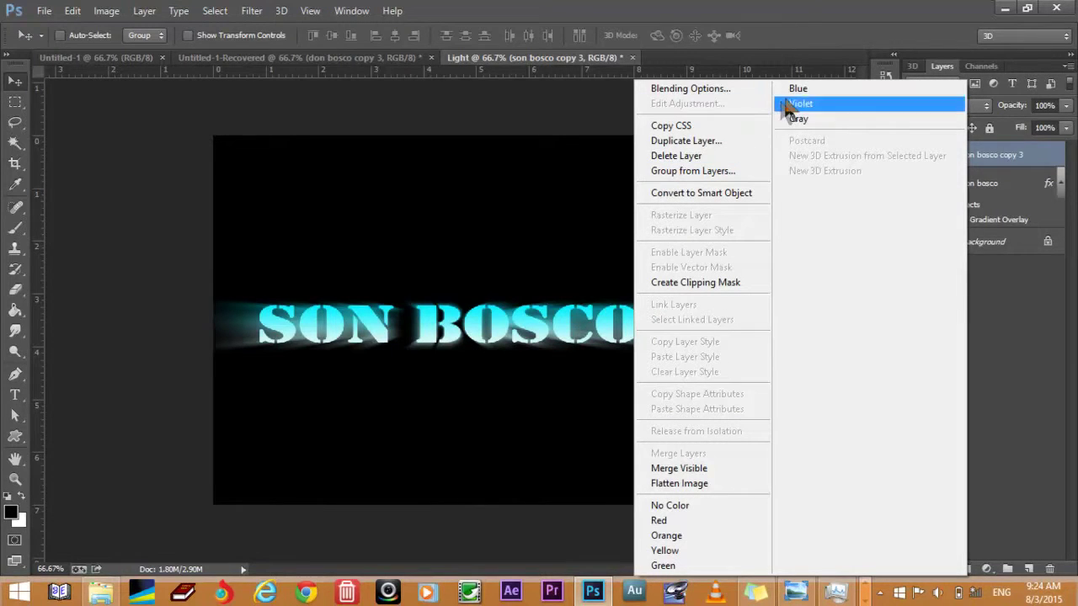
pyautogui.click(817, 91)
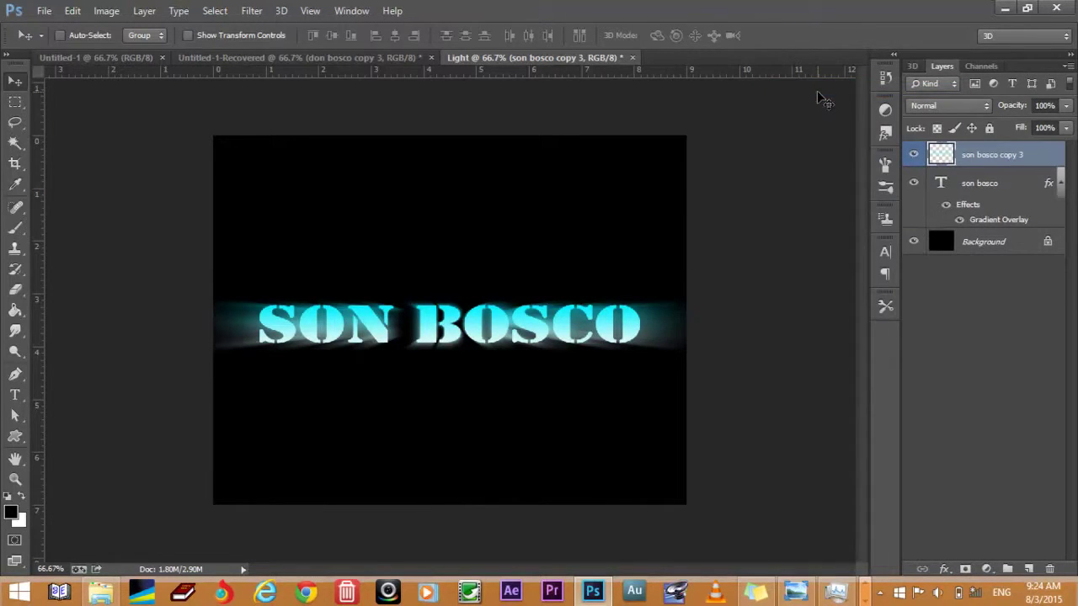
pyautogui.click(250, 10)
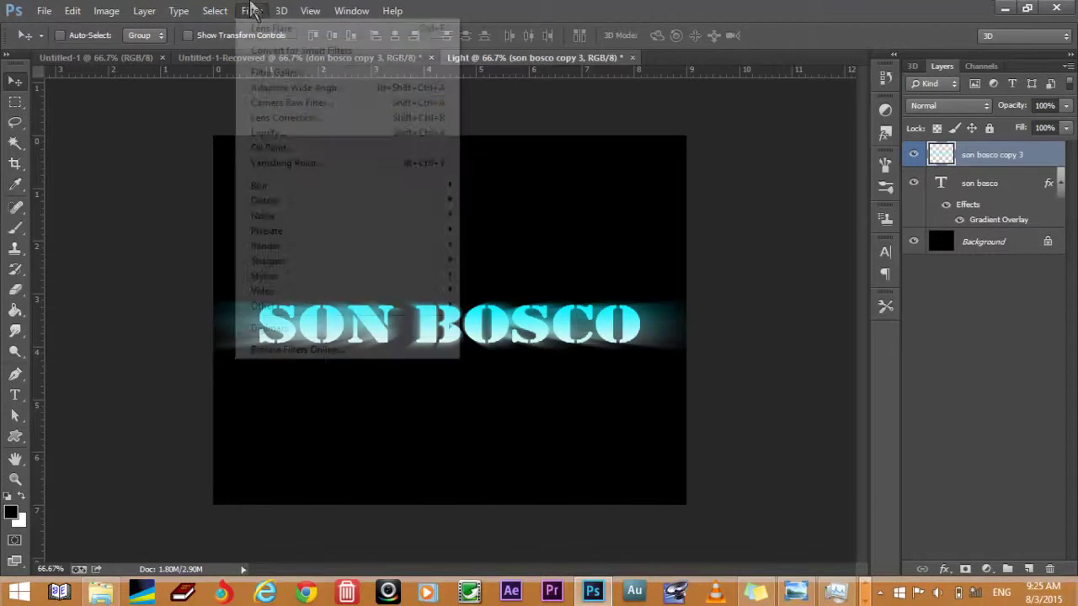
pyautogui.moveTo(347, 245)
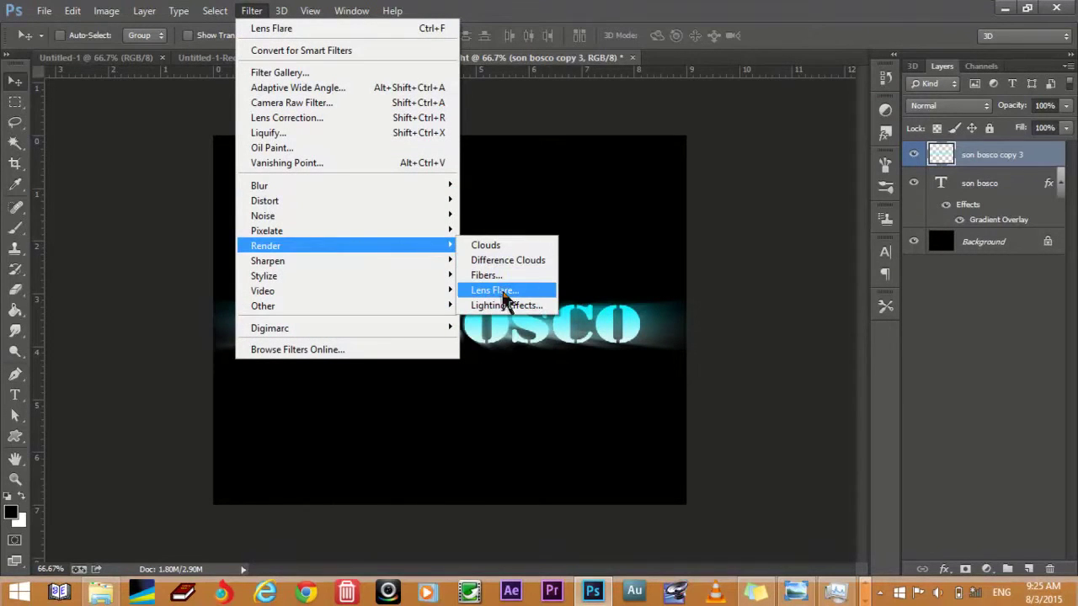
# Apply a 50-300mm Zoom lens flare at 175% brightness centred on the SON BOSCO rays
pyautogui.click(501, 290)
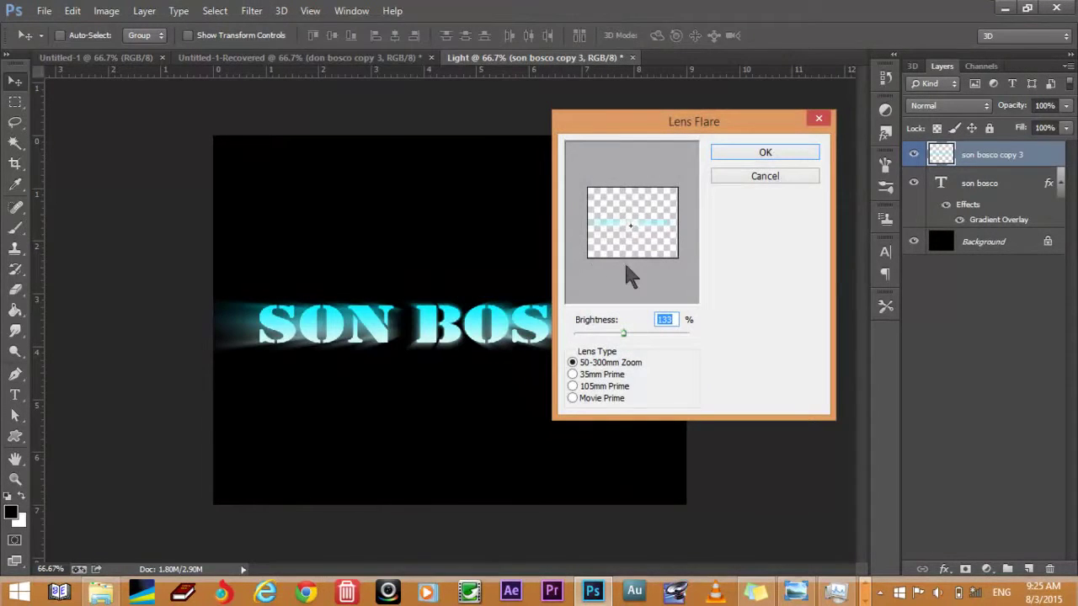
pyautogui.click(628, 224)
pyautogui.moveTo(623, 334); pyautogui.dragTo(640, 334)
pyautogui.click(765, 153)
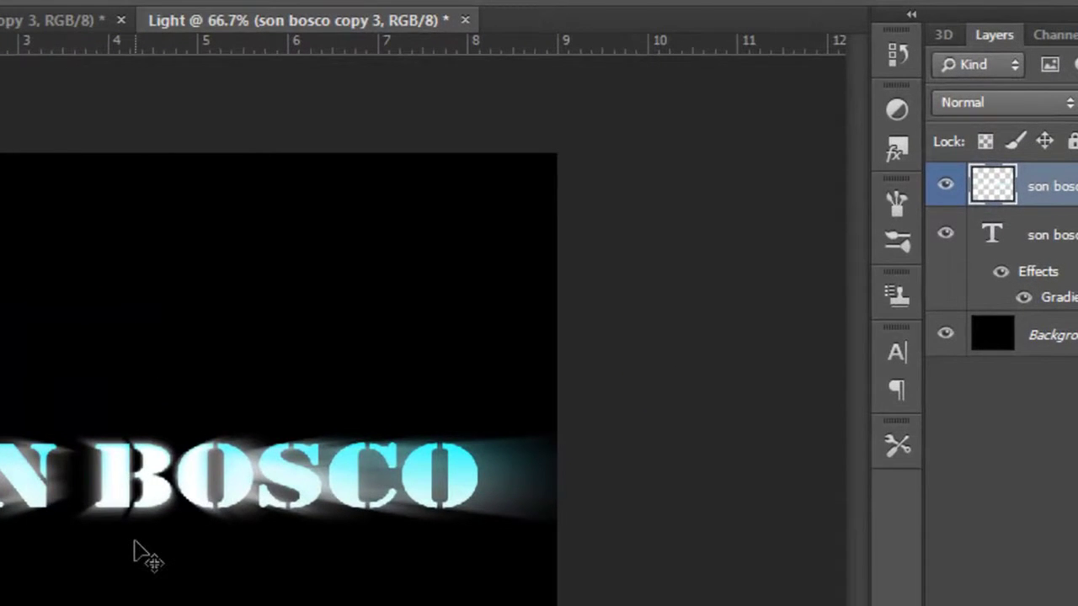
# Open Hue/Saturation with Ctrl+U and try out hue, lightness and saturation values on the rays
pyautogui.hotkey('ctrl', 'u')
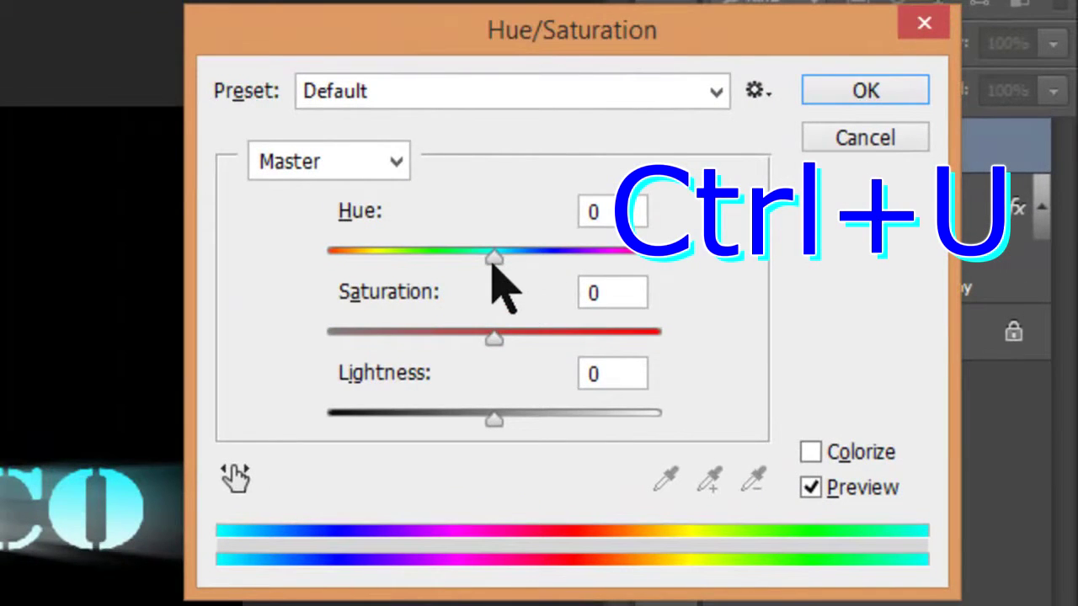
pyautogui.moveTo(494, 255); pyautogui.dragTo(337, 258)
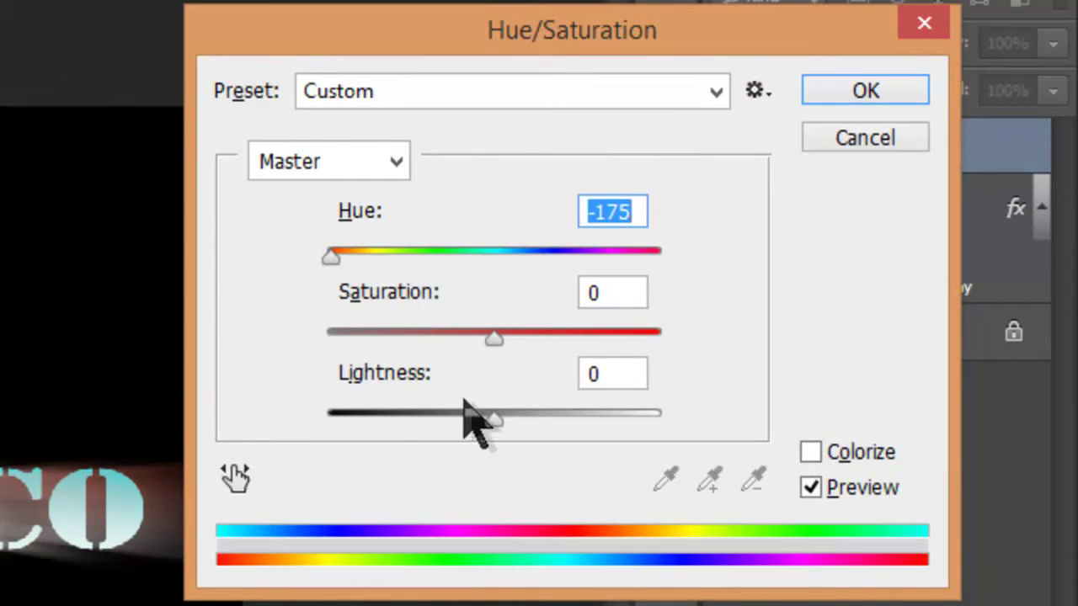
pyautogui.moveTo(494, 417); pyautogui.dragTo(592, 418)
pyautogui.moveTo(493, 338); pyautogui.dragTo(331, 338)
# Settle the rays' Hue/Saturation at Hue -14, Saturation +58, Lightness +87 and apply it
pyautogui.moveTo(590, 419)
pyautogui.mouseDown()
pyautogui.moveTo(492, 431)
pyautogui.moveTo(640, 419)
pyautogui.mouseUp()
pyautogui.moveTo(330, 254); pyautogui.dragTo(471, 252)
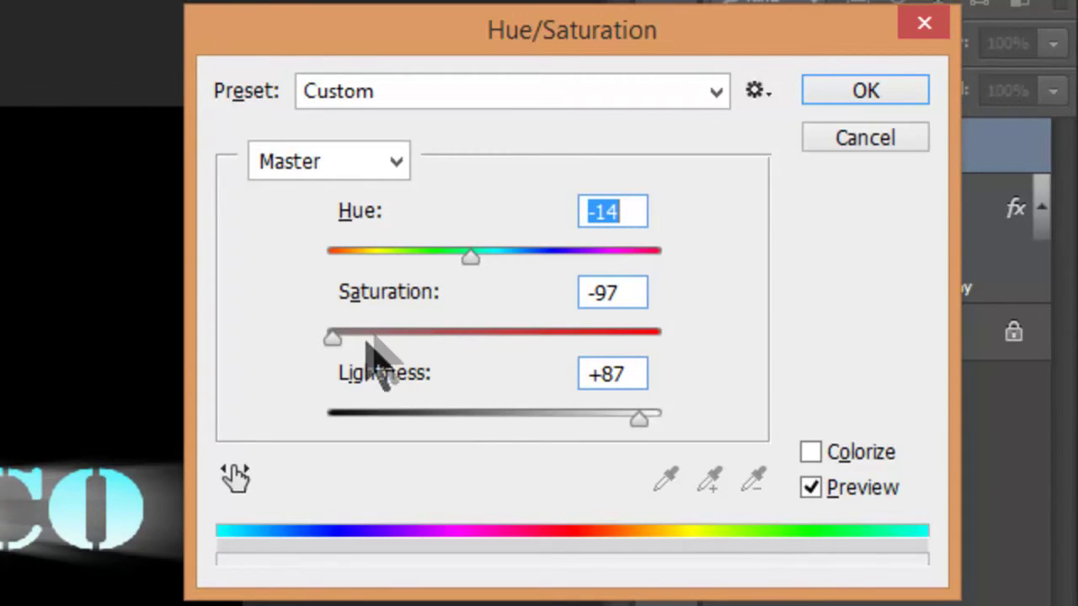
pyautogui.moveTo(333, 337); pyautogui.dragTo(589, 333)
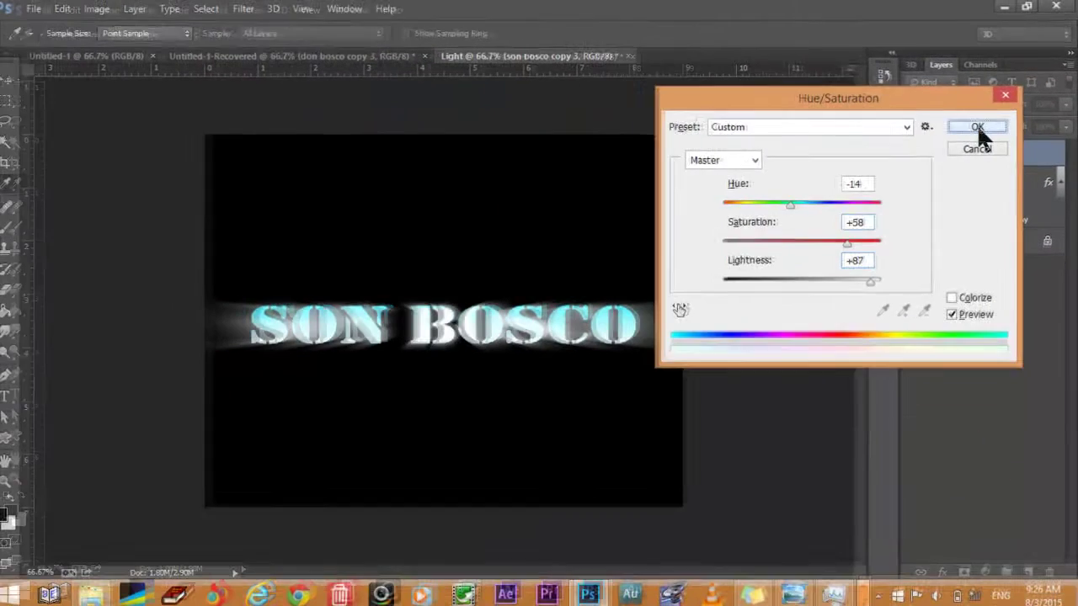
pyautogui.click(865, 90)
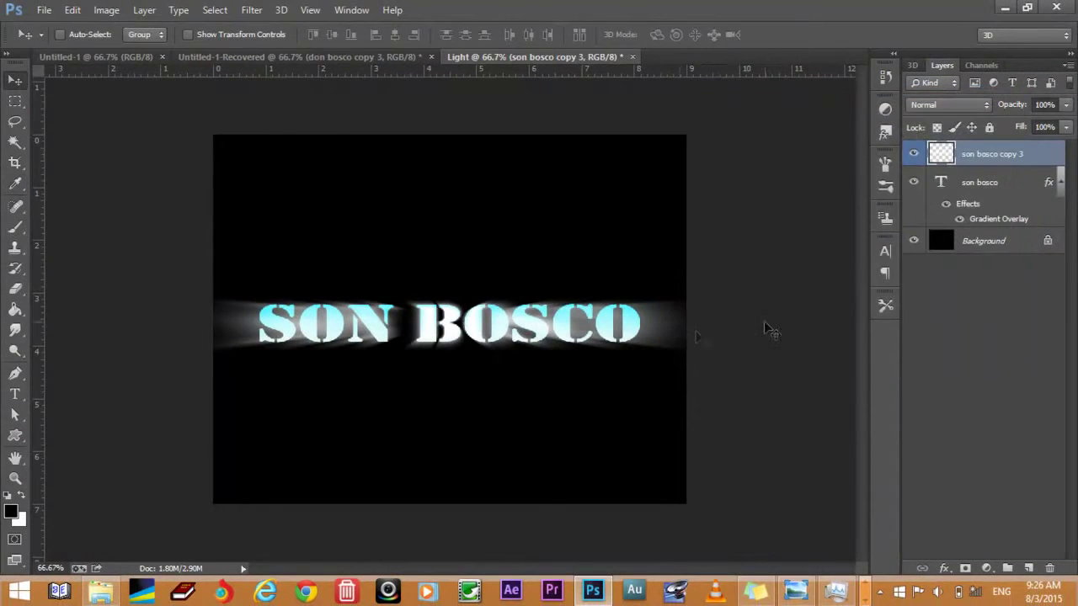